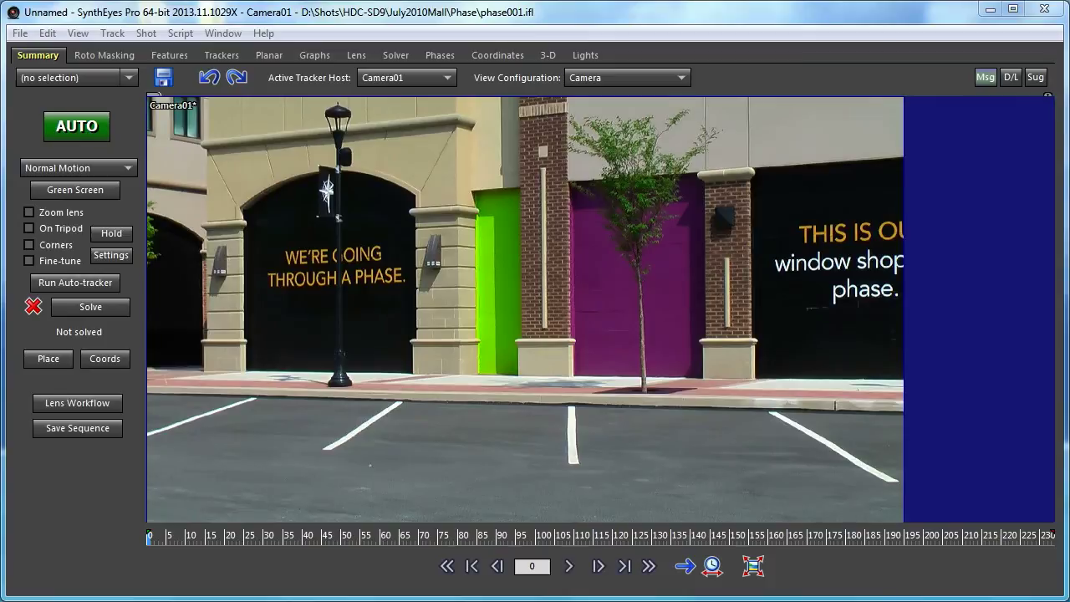
# Auto-track and solve the mall shot to 0.8194 hpix error, then scrub through the frames to review
pyautogui.click(66, 135)
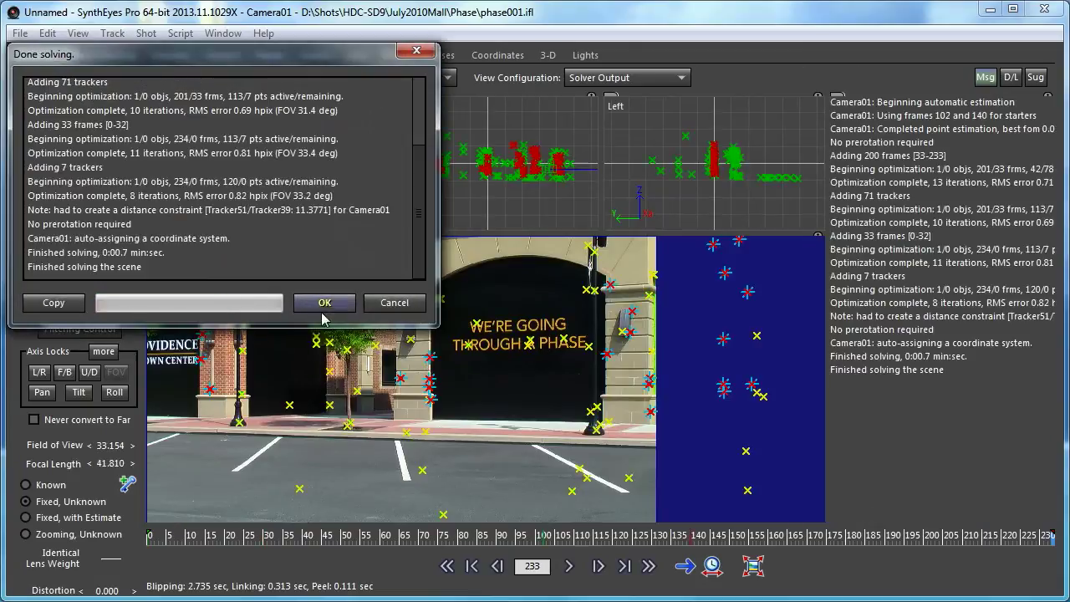
pyautogui.moveTo(249, 552); pyautogui.dragTo(149, 541)
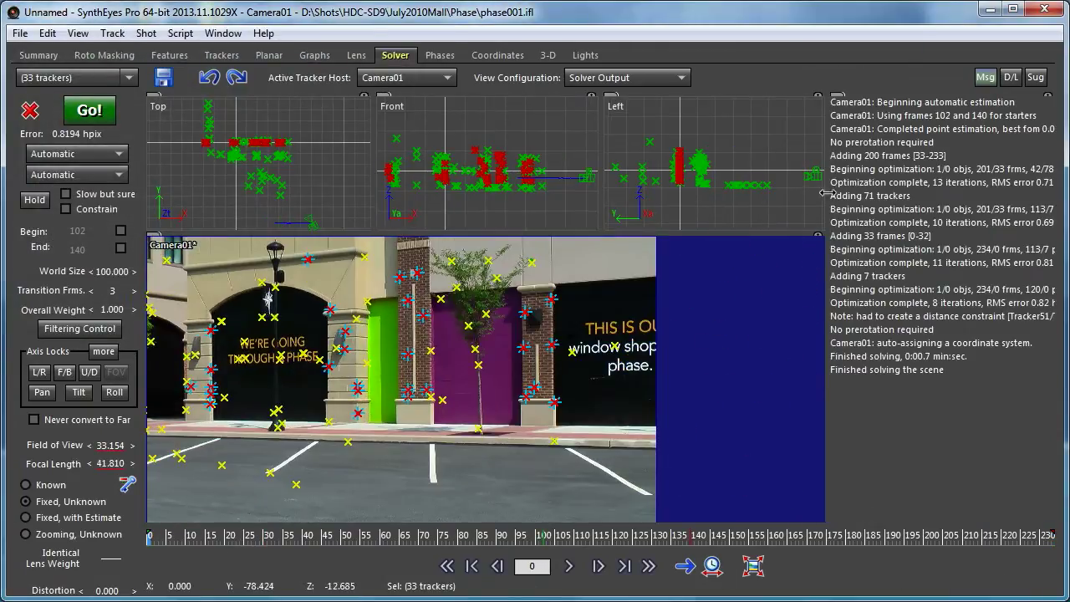
# Set the View Configuration to Quad (top, front, left, camera) and scrub to inspect the 34 trackers
pyautogui.click(38, 55)
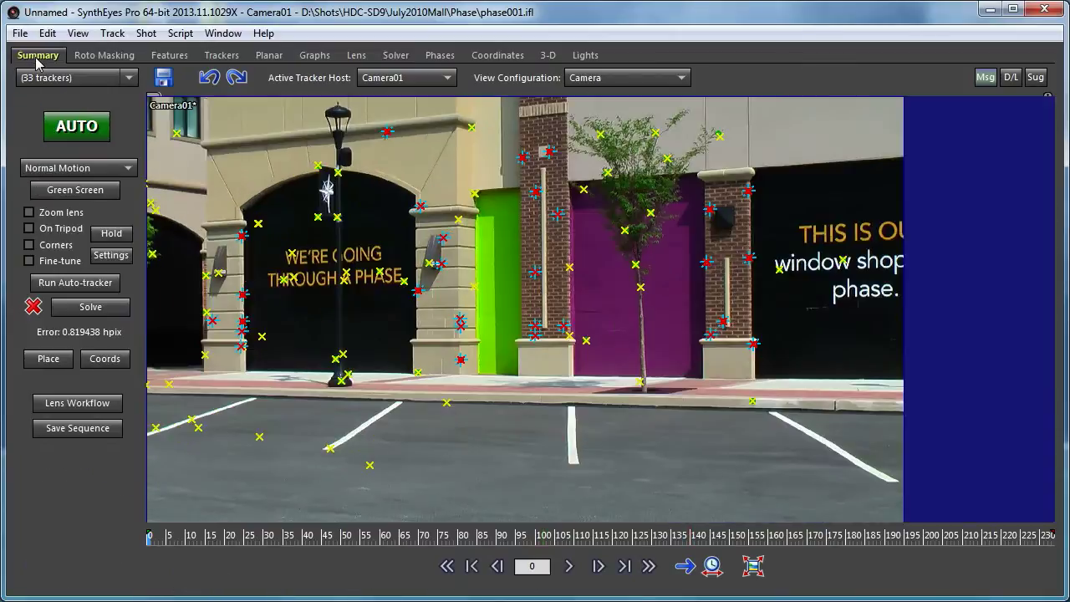
pyautogui.click(48, 358)
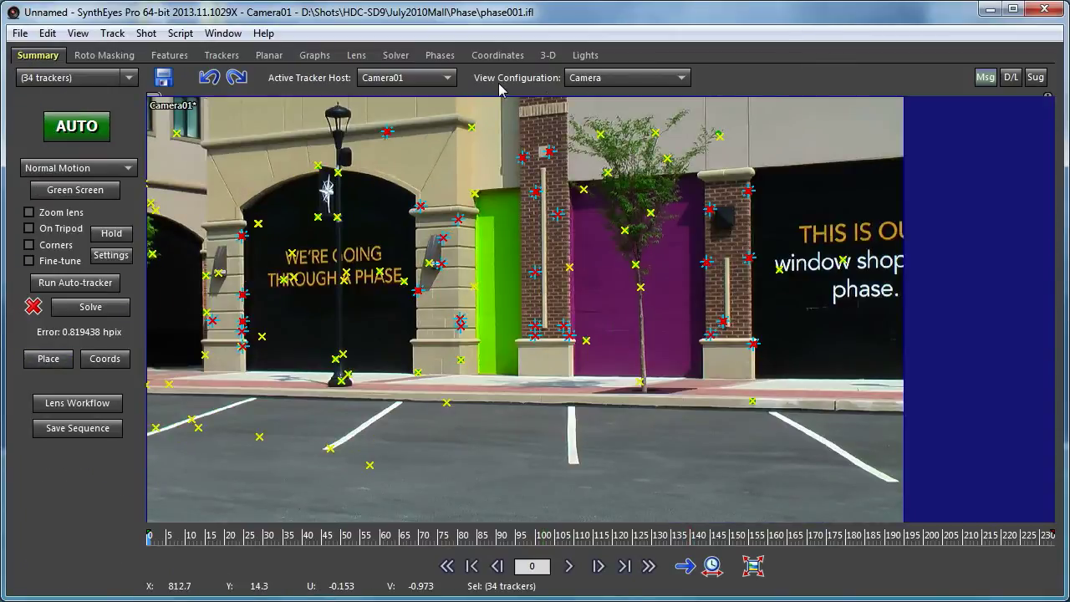
pyautogui.click(577, 78)
pyautogui.click(586, 114)
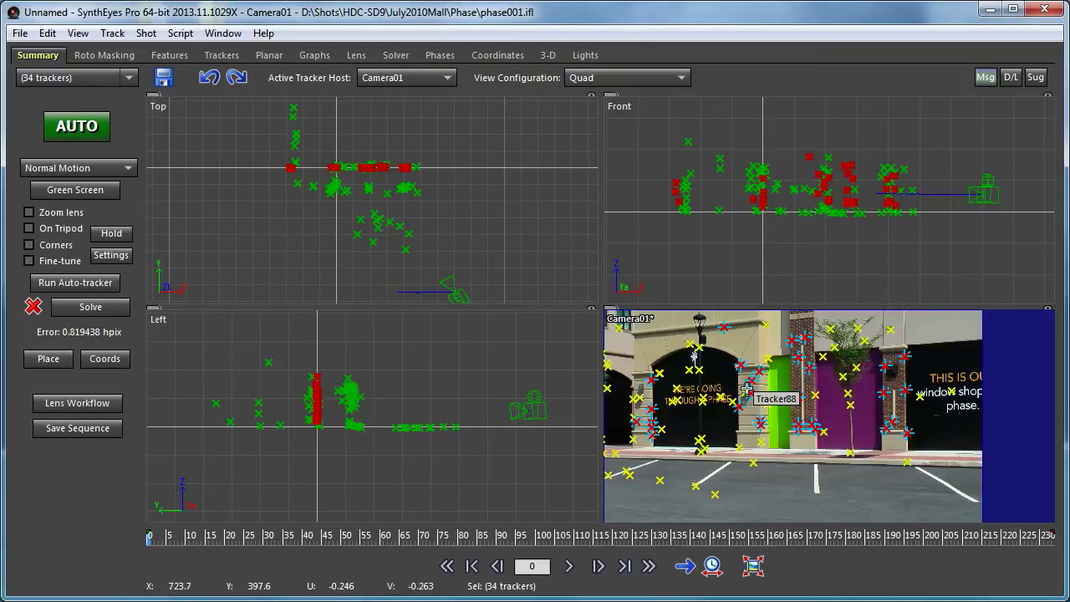
pyautogui.moveTo(430, 539); pyautogui.dragTo(148, 535)
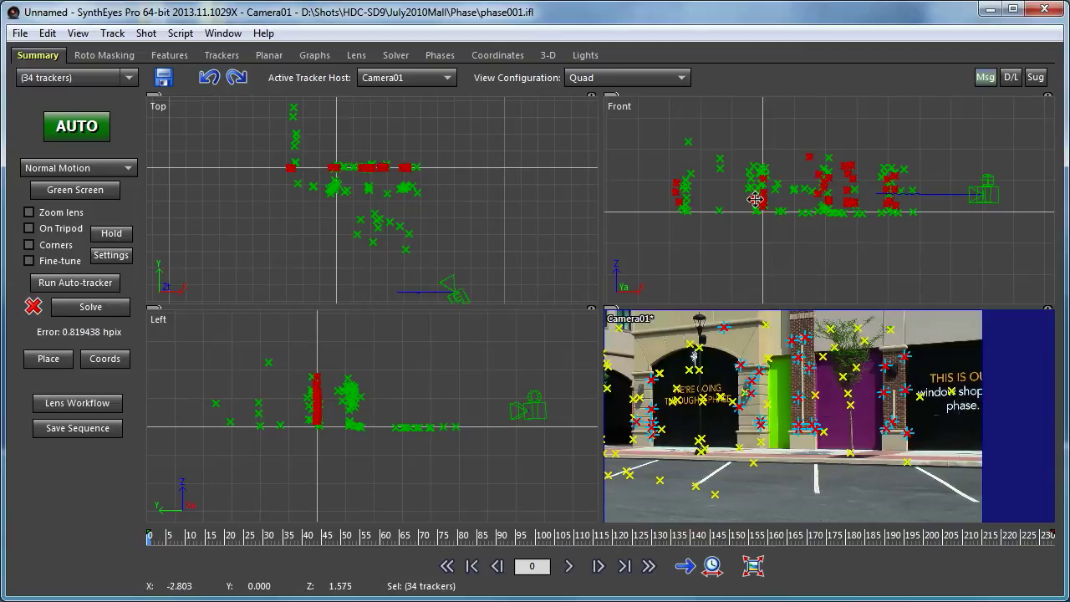
# Check the lens solve (33.154° field of view, 41.810 focal length), then bring up the 3-D panel
pyautogui.click(357, 55)
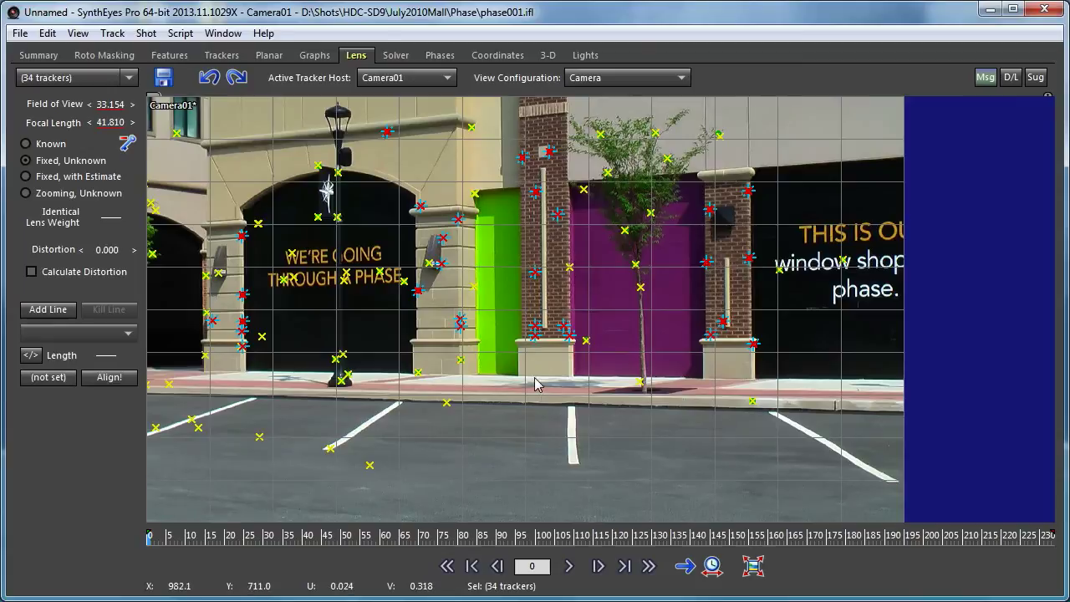
pyautogui.click(552, 56)
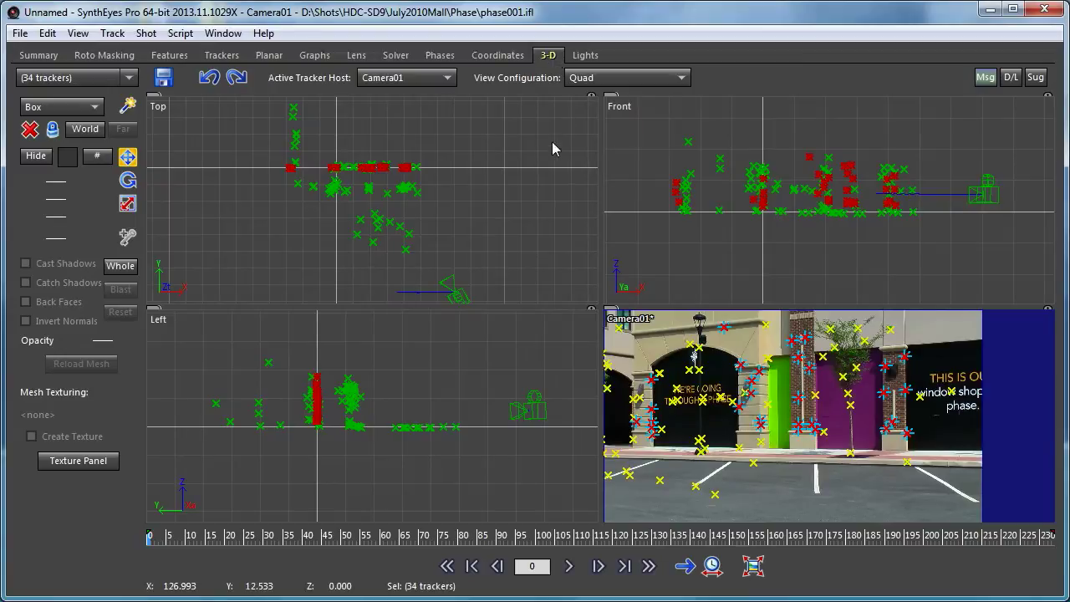
# Blast Camera01's solved path and field of view into its seed path
pyautogui.click(446, 284)
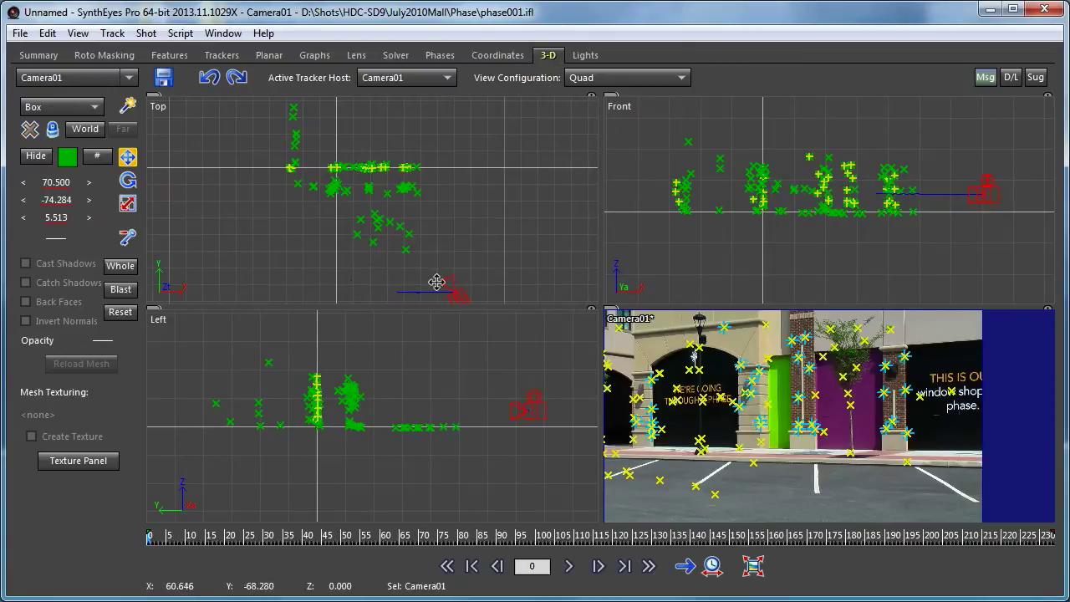
pyautogui.click(117, 292)
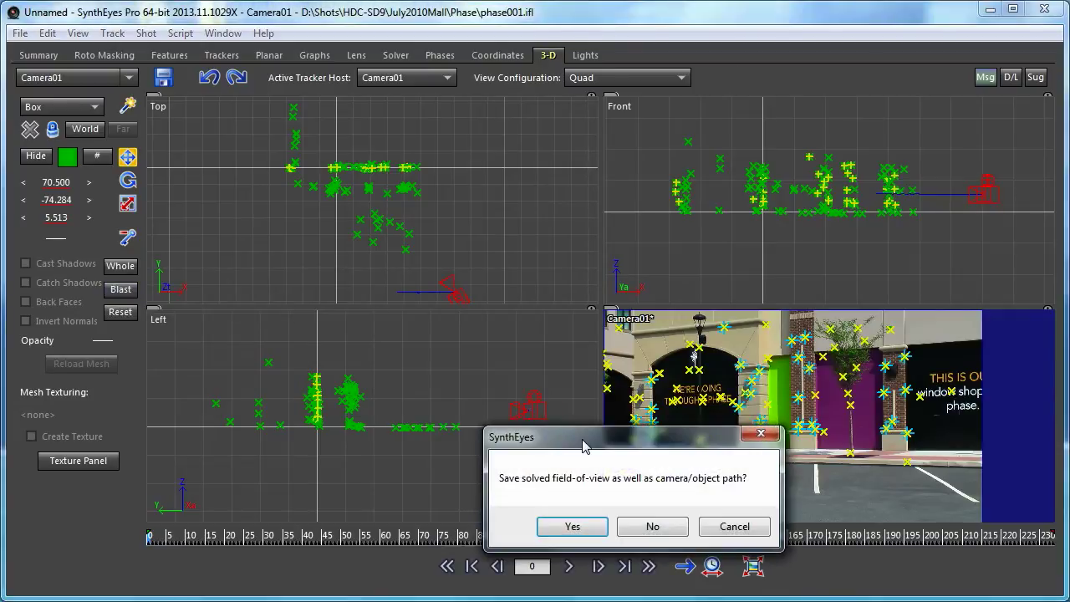
pyautogui.moveTo(587, 446); pyautogui.dragTo(472, 204)
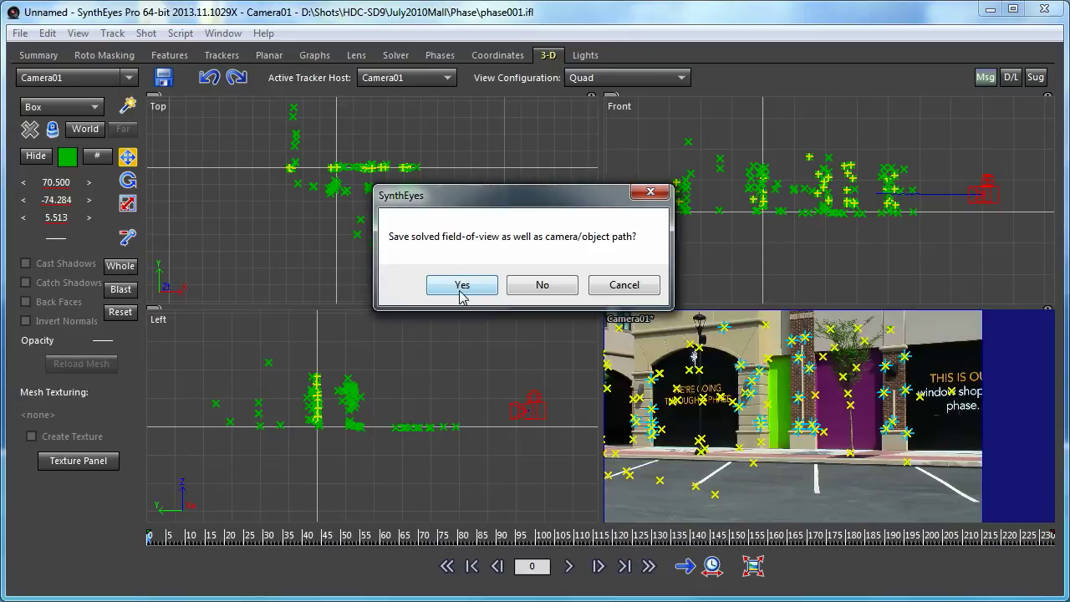
pyautogui.click(462, 285)
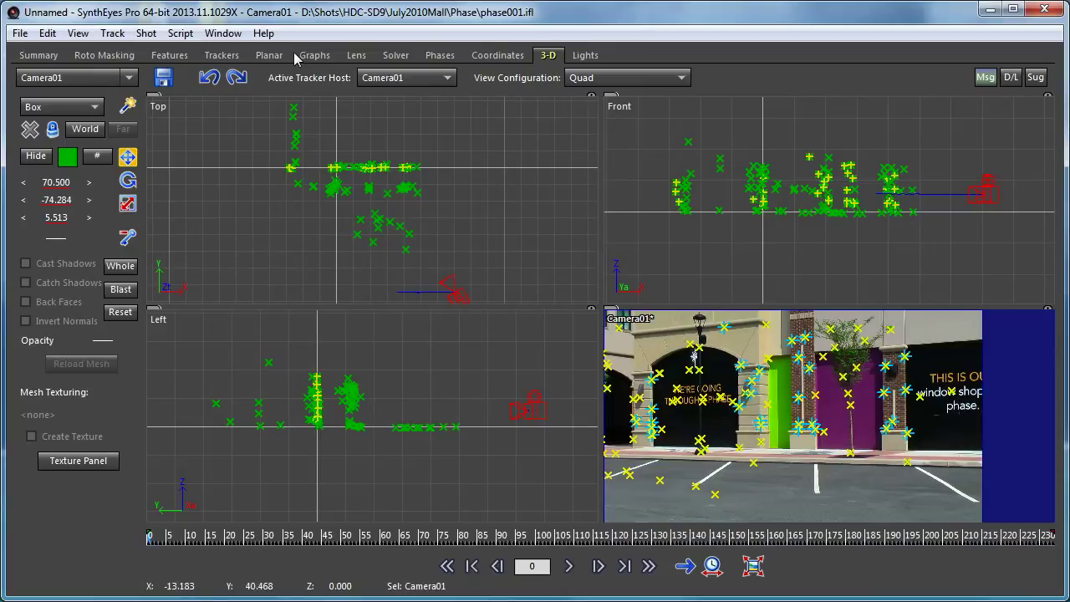
pyautogui.click(356, 55)
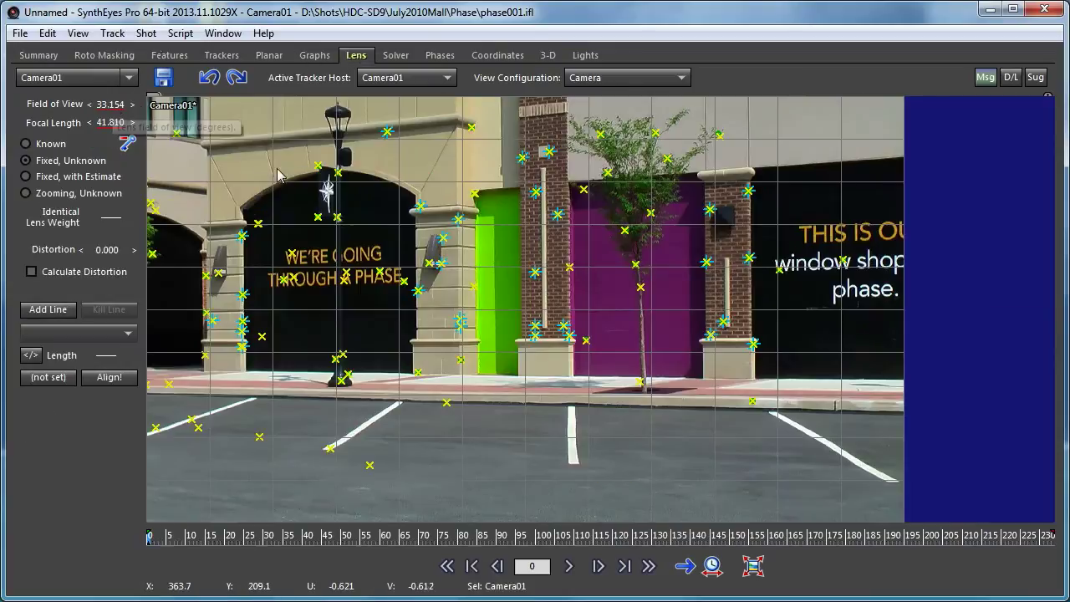
# Enable View > Show Seed Paths and bring up the Planar tracking controls
pyautogui.click(78, 33)
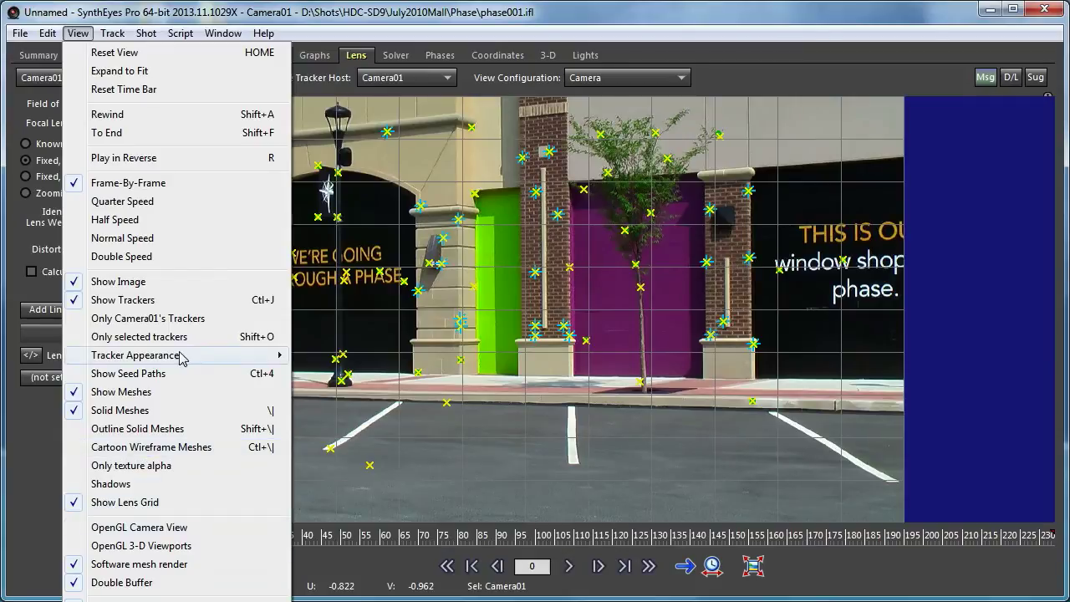
pyautogui.click(172, 390)
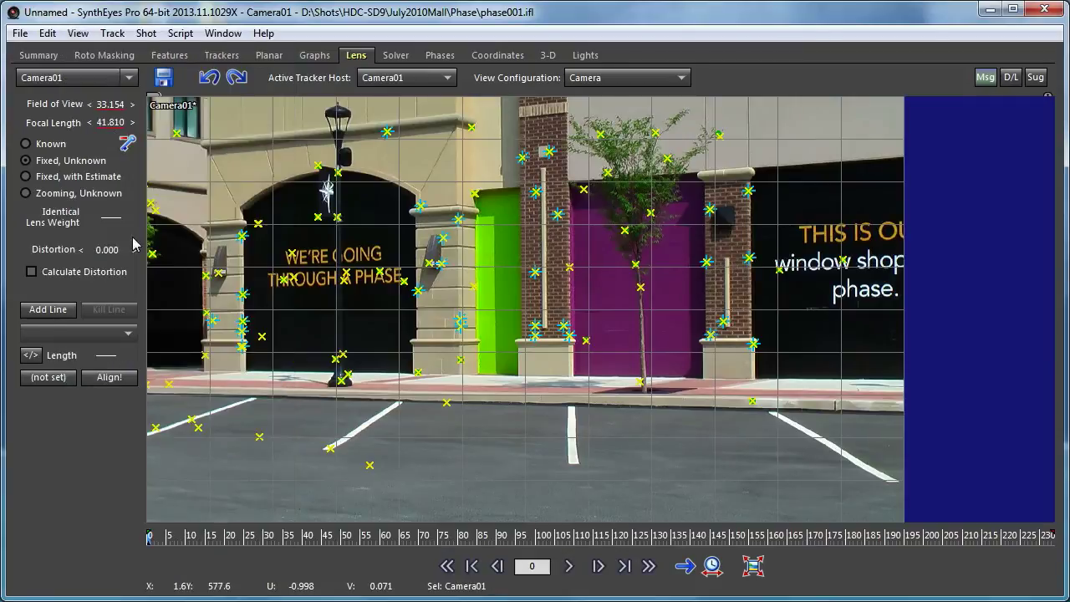
pyautogui.click(78, 33)
pyautogui.click(134, 389)
pyautogui.click(77, 33)
pyautogui.click(141, 374)
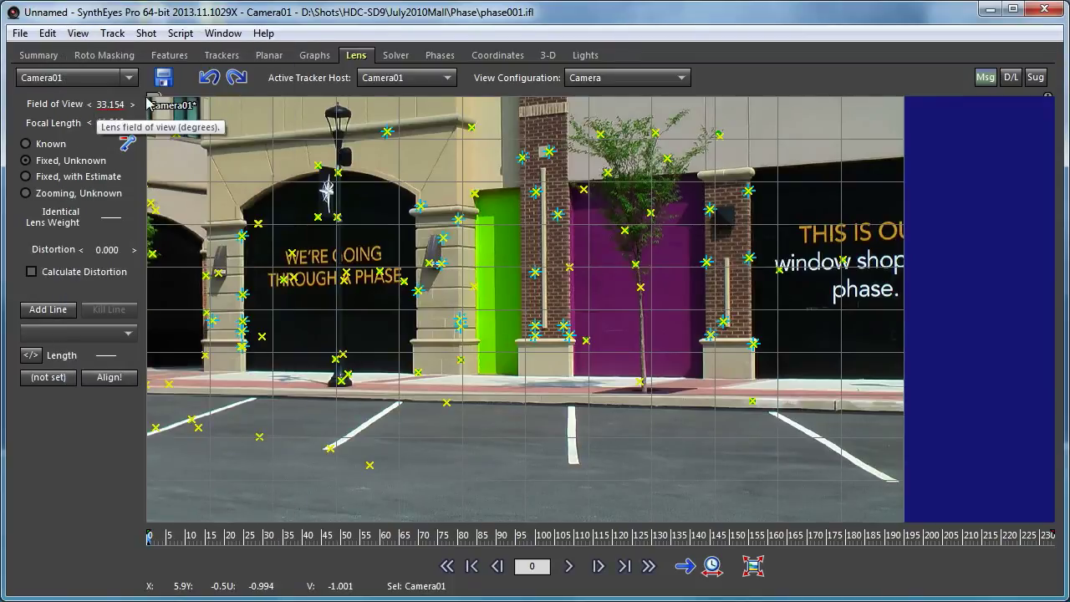
pyautogui.click(78, 33)
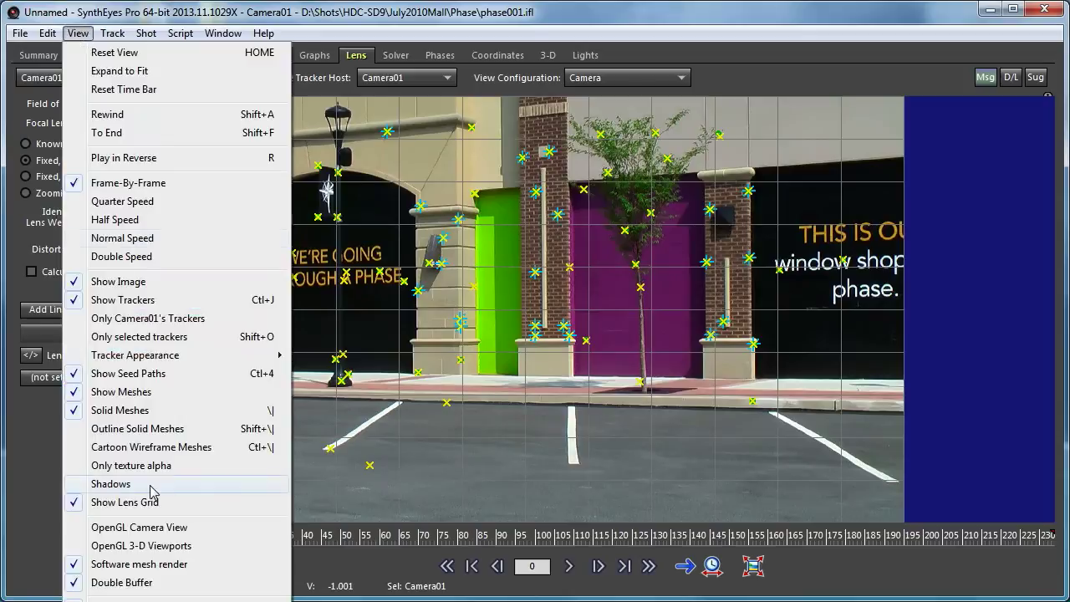
pyautogui.click(144, 375)
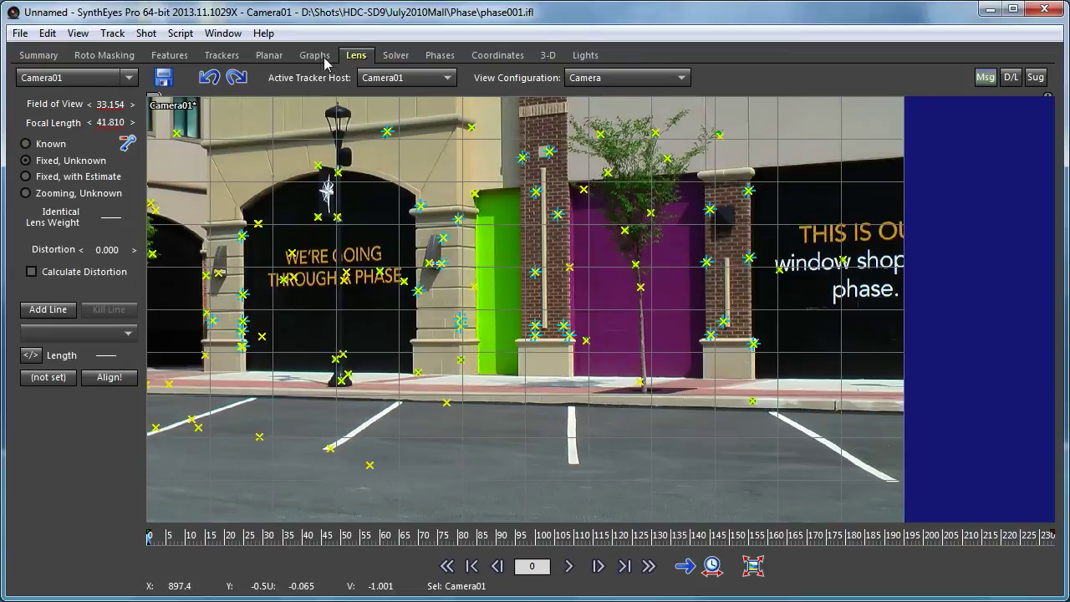
pyautogui.click(277, 59)
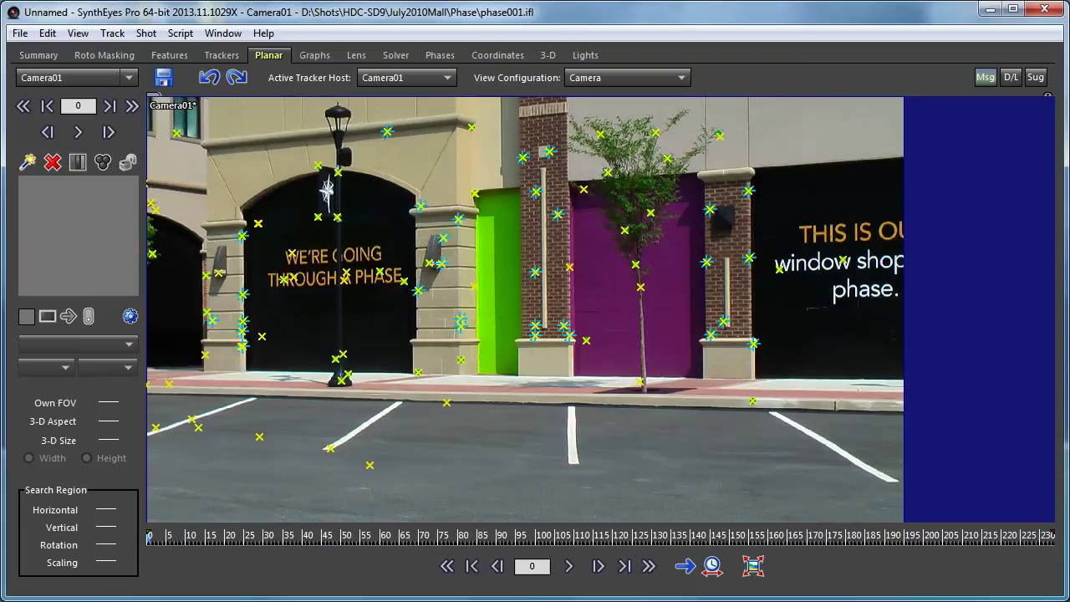
# Create a new 3D Known FOV planar tracker and start it at the sign's top-left corner
pyautogui.click(933, 539)
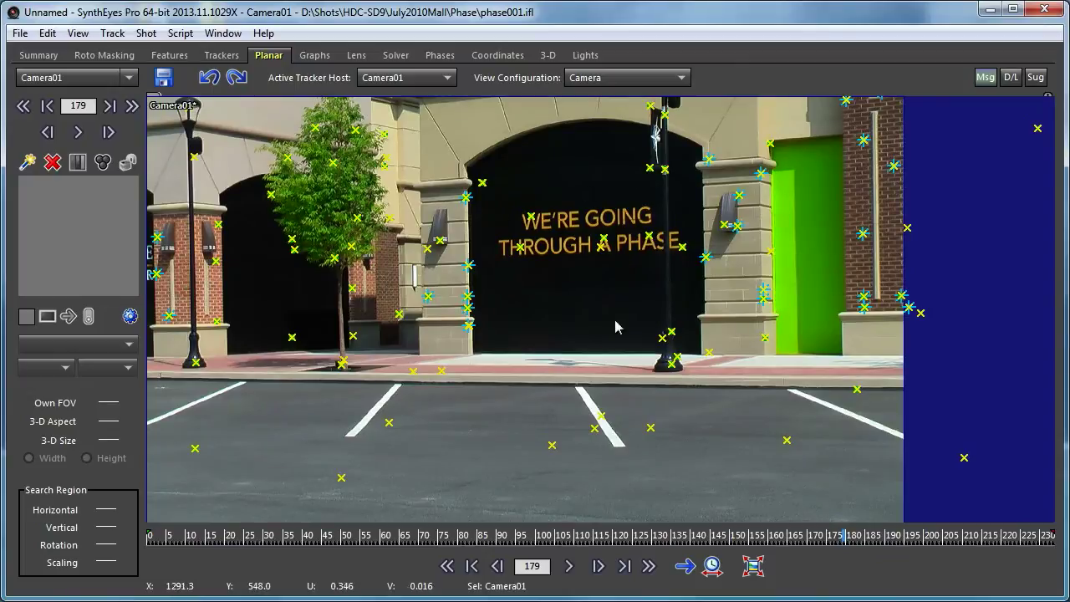
pyautogui.click(25, 168)
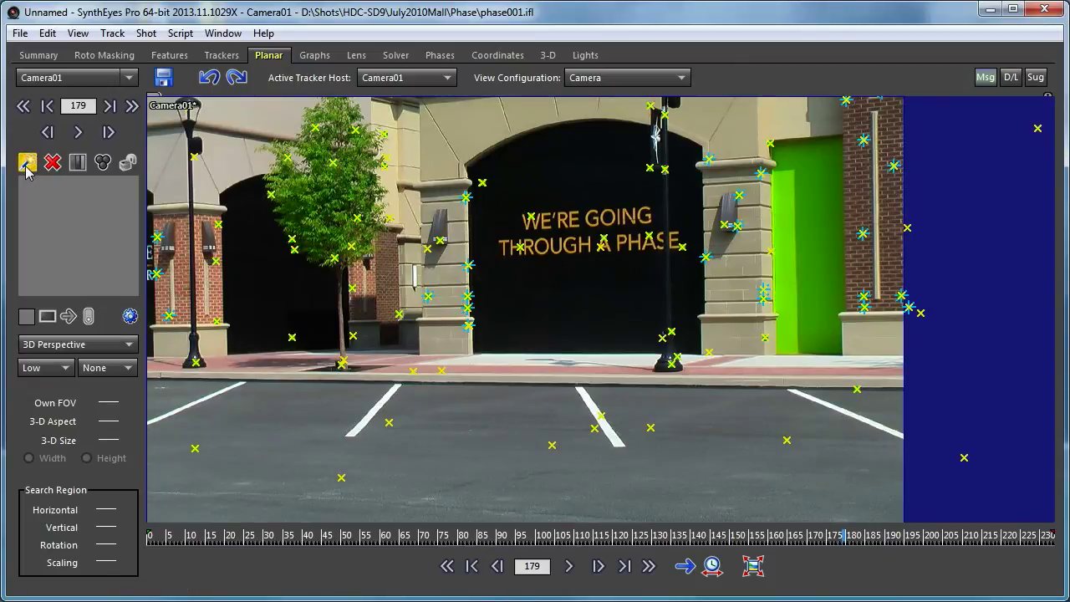
pyautogui.click(74, 348)
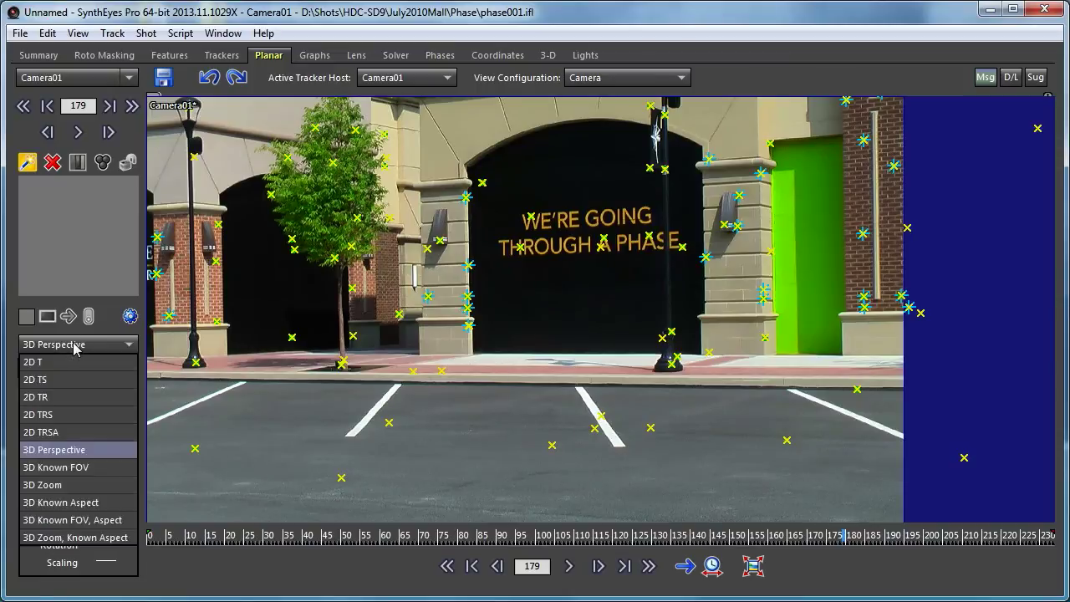
pyautogui.click(60, 472)
pyautogui.scroll(2, 596, 232)
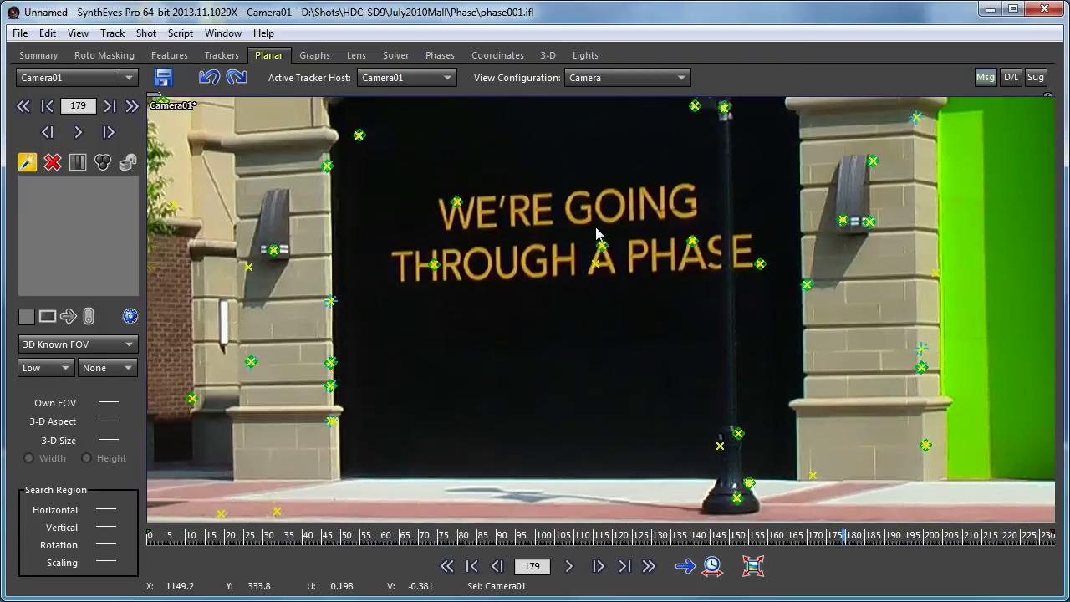
pyautogui.moveTo(596, 232); pyautogui.dragTo(552, 346, button='middle')
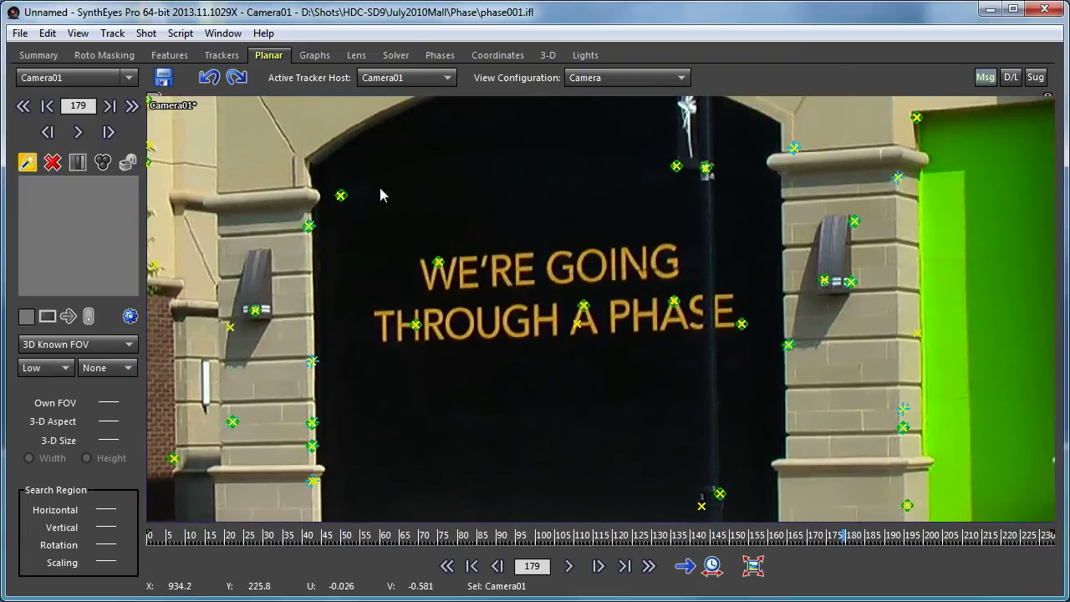
pyautogui.click(352, 235)
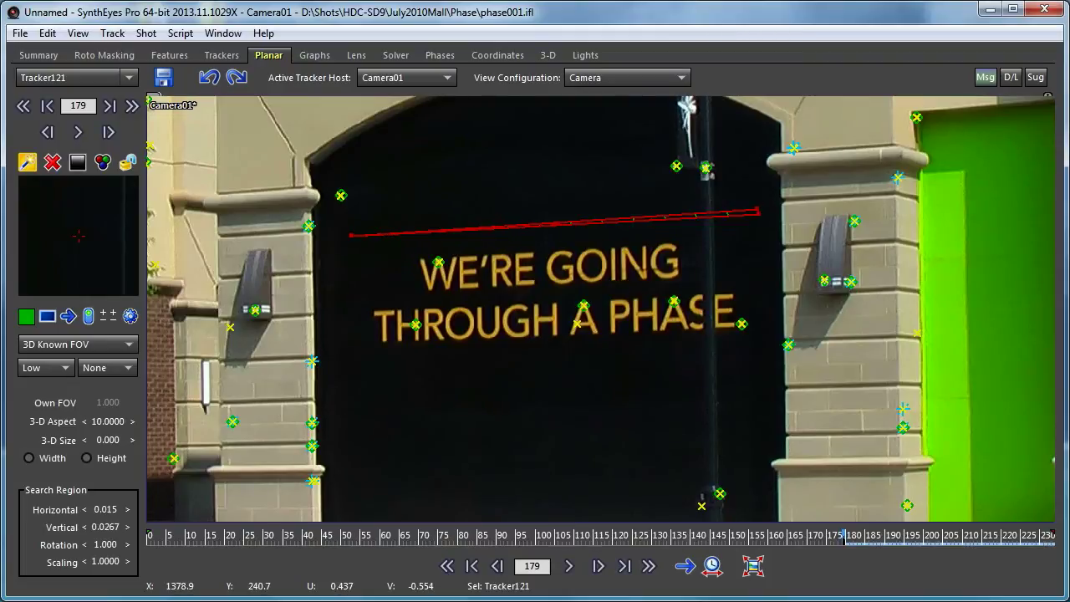
# Place the remaining planar tracker corners to form a rectangle around the sign
pyautogui.click(756, 207)
pyautogui.click(762, 354)
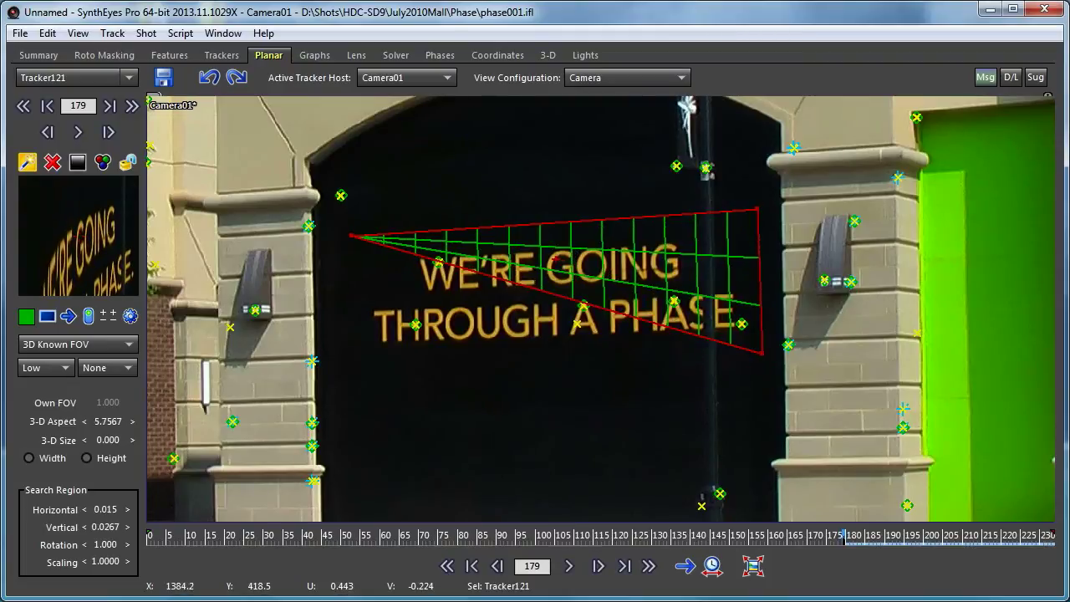
pyautogui.click(467, 371)
pyautogui.moveTo(467, 371); pyautogui.dragTo(356, 368)
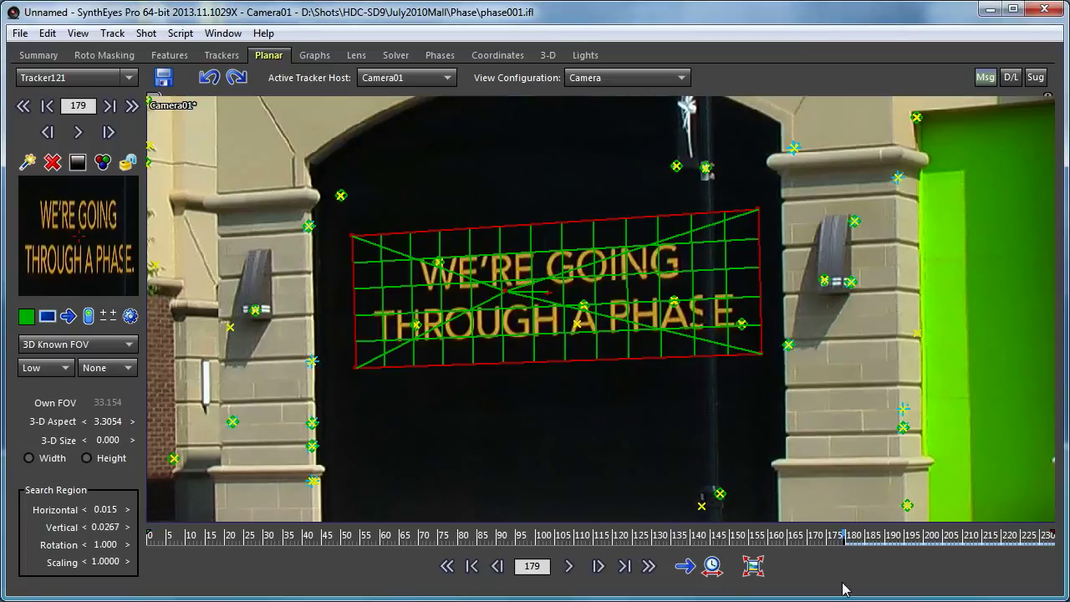
# Track the sign forward, return to frame 179, and set tracking direction to backward
pyautogui.click(568, 568)
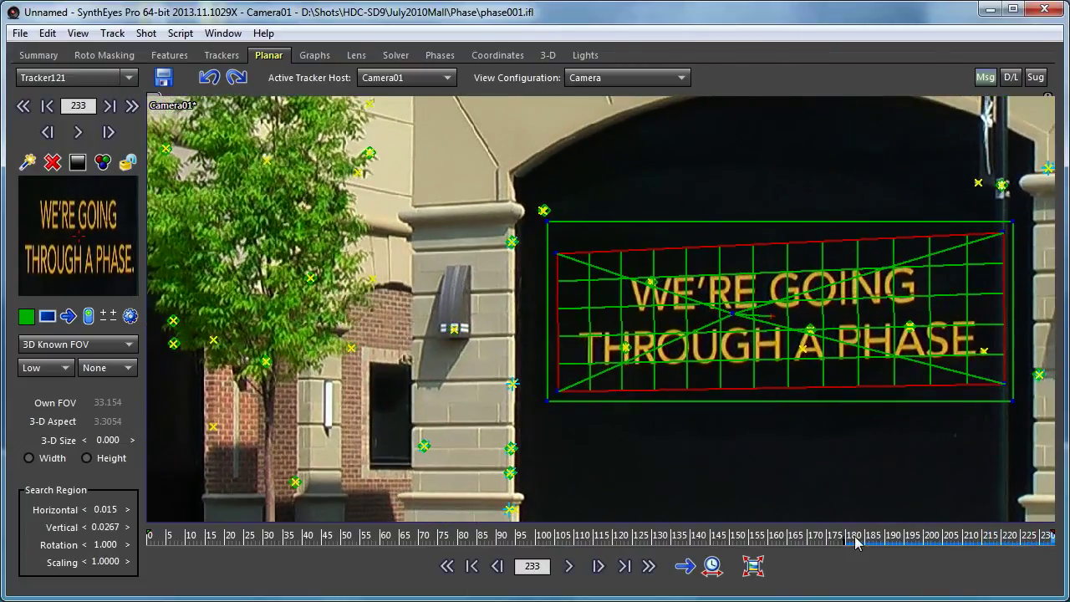
pyautogui.click(473, 568)
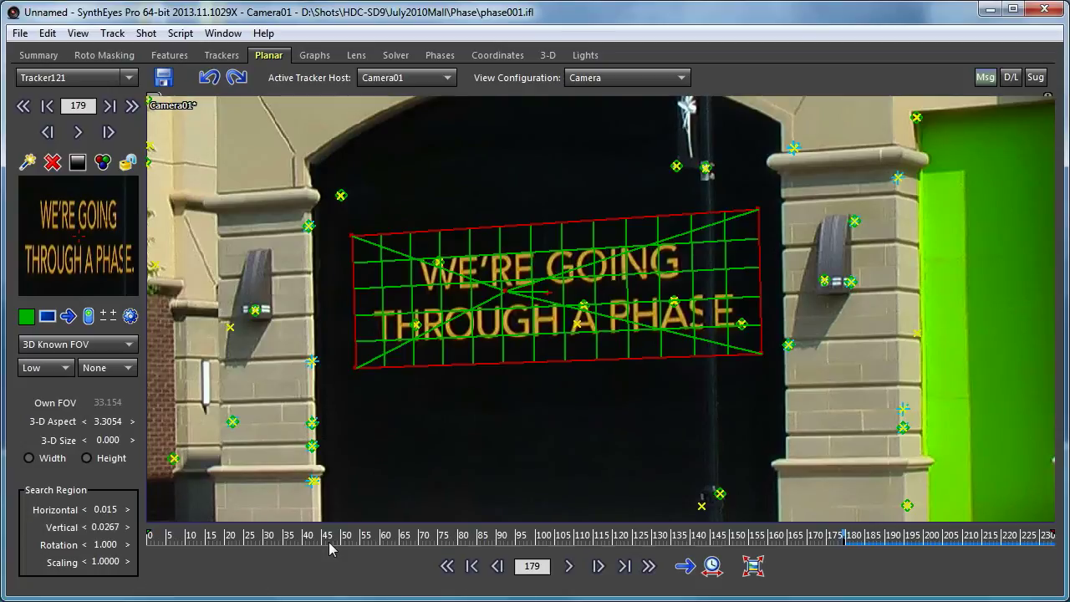
pyautogui.click(70, 318)
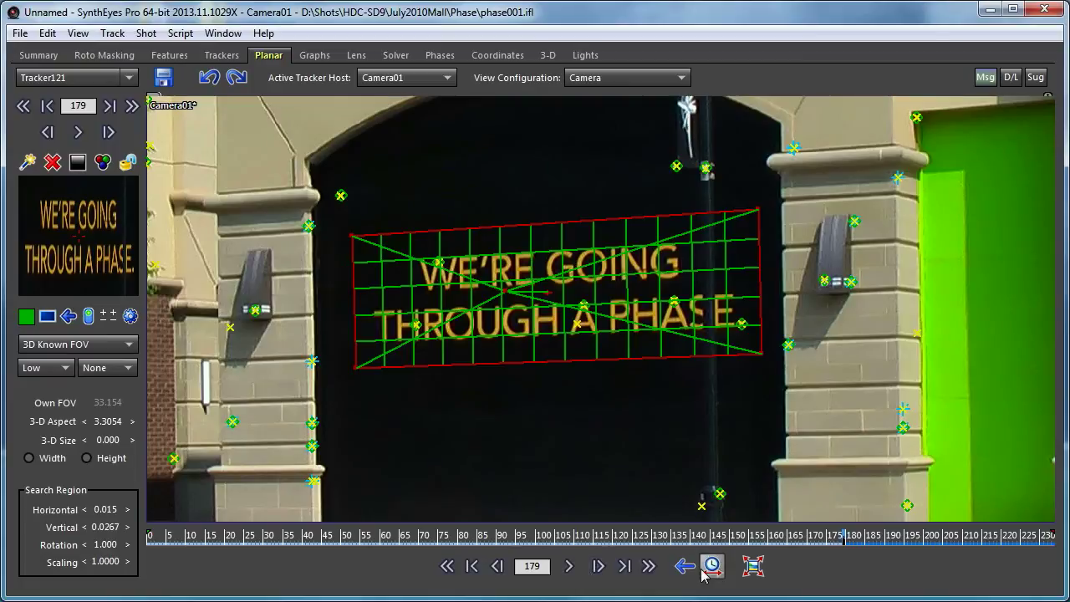
# Track the sign backward to the first frame, fit the shot, and lock the planar track
pyautogui.click(571, 567)
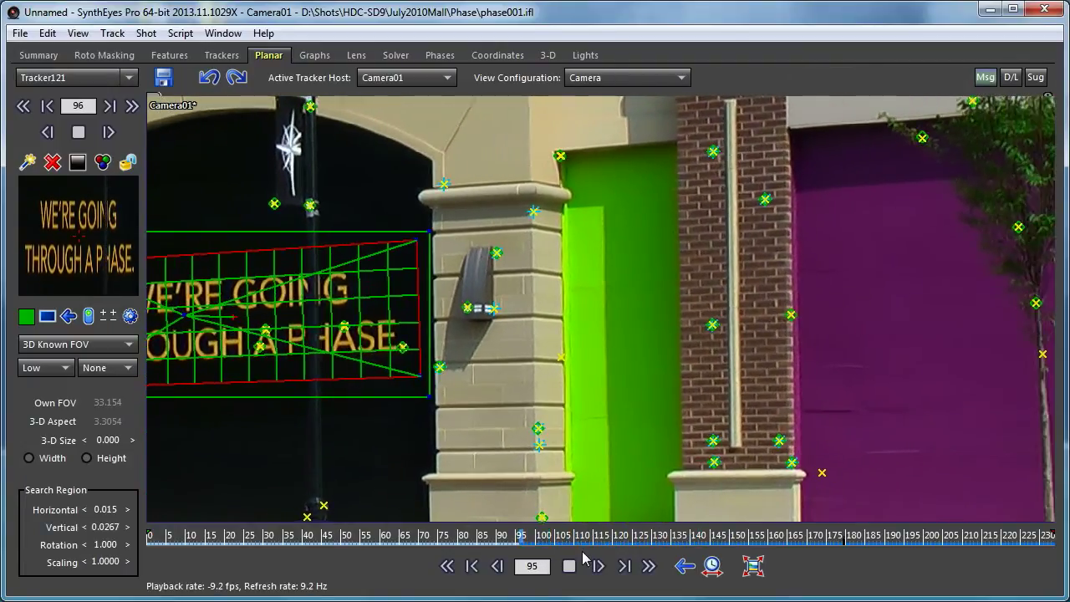
pyautogui.click(752, 569)
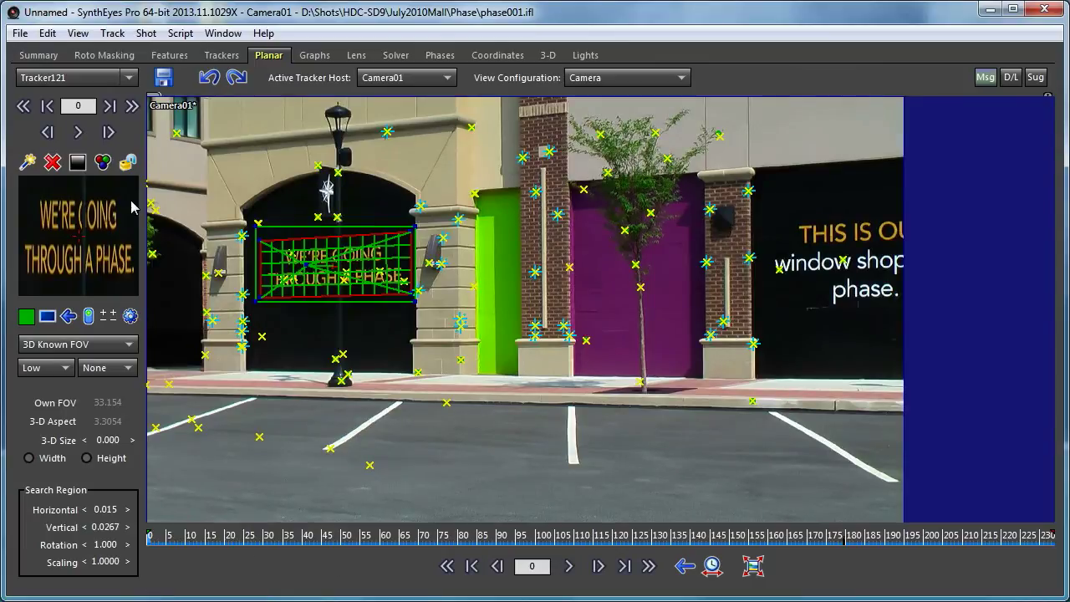
pyautogui.click(128, 164)
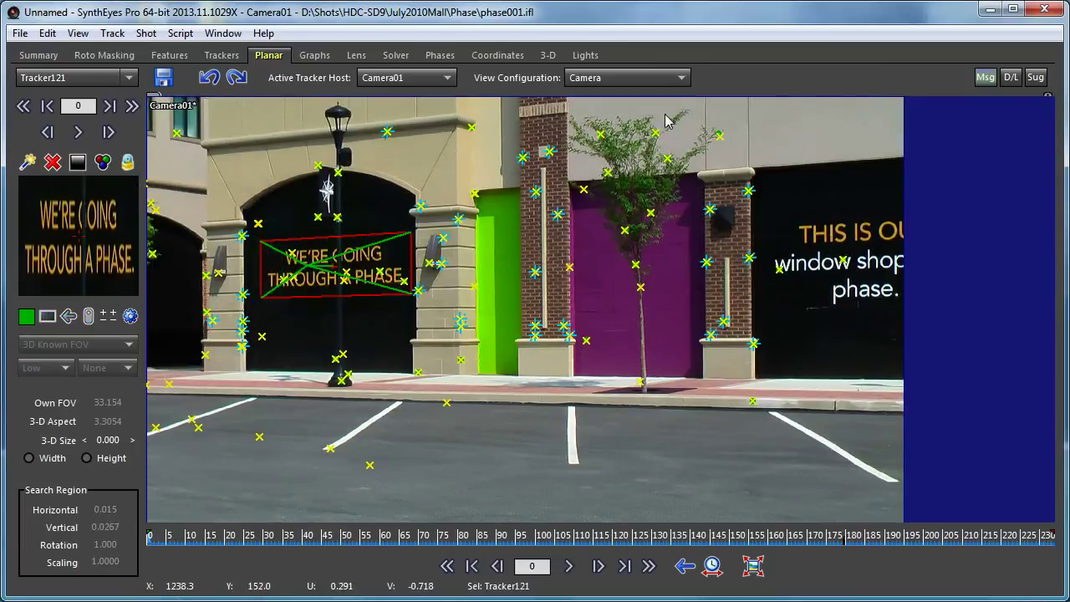
# Switch to the Quad layout, then play and scrub the shot to review the track
pyautogui.click(581, 77)
pyautogui.click(585, 109)
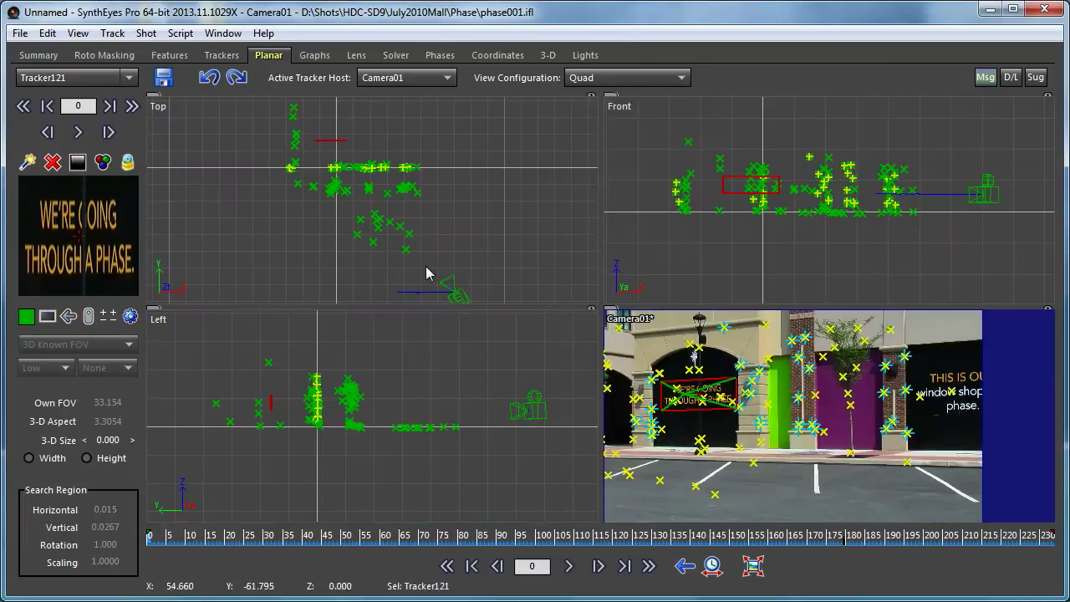
pyautogui.press('space')
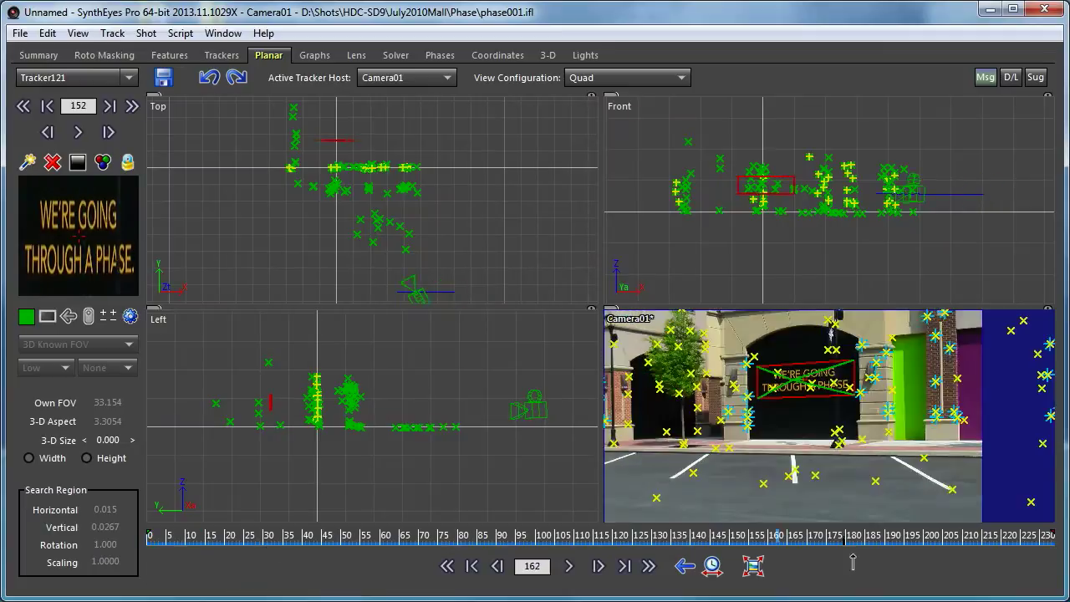
pyautogui.moveTo(479, 539); pyautogui.dragTo(340, 564)
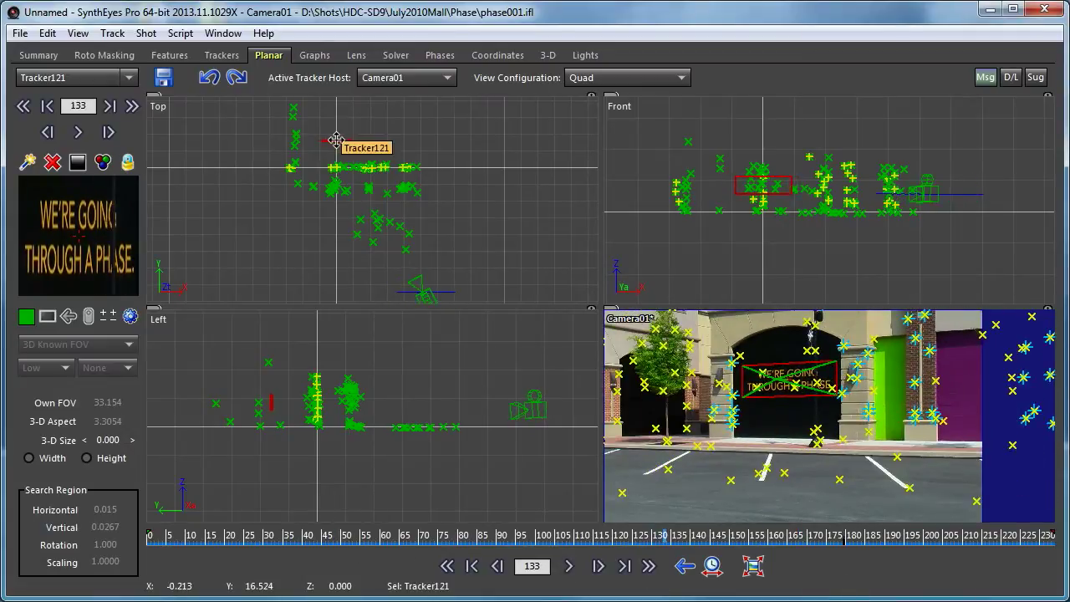
pyautogui.moveTo(880, 548); pyautogui.dragTo(380, 548)
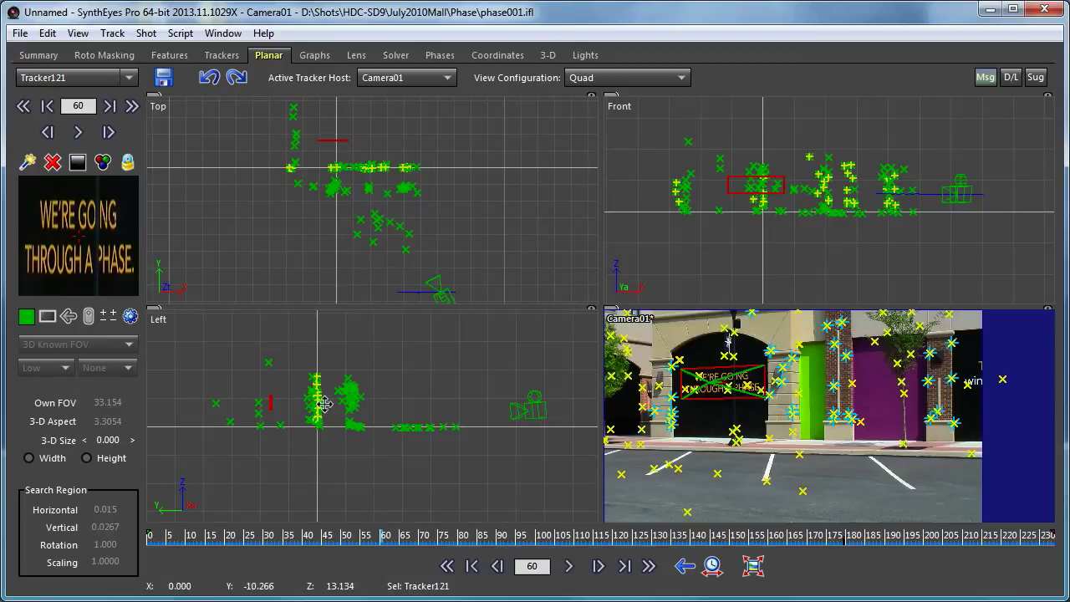
# Set Tracker121's 3-D size to a width of 12.7750
pyautogui.click(105, 445)
pyautogui.write('1.5')
pyautogui.press('Return')
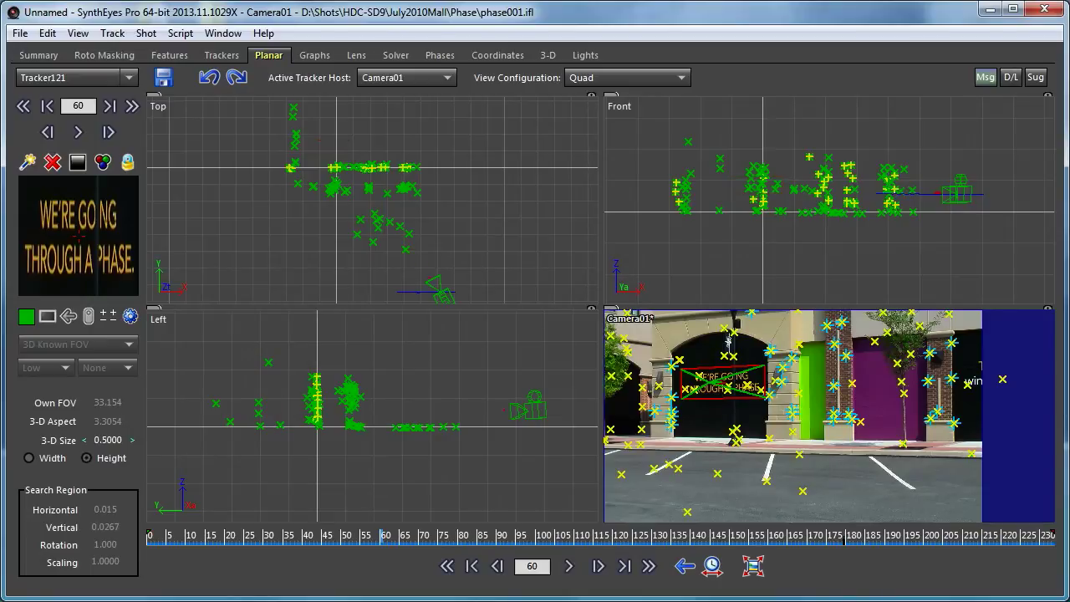
pyautogui.write('5')
pyautogui.press('Return')
pyautogui.click(47, 459)
pyautogui.moveTo(107, 440); pyautogui.dragTo(133, 440)
pyautogui.moveTo(133, 440); pyautogui.dragTo(126, 440)
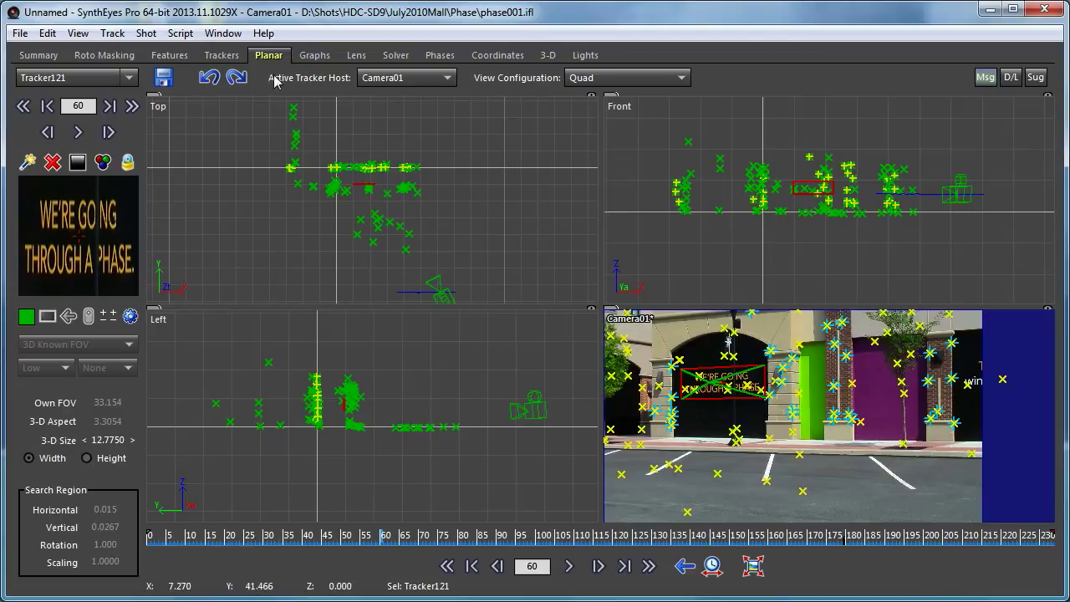
pyautogui.click(222, 55)
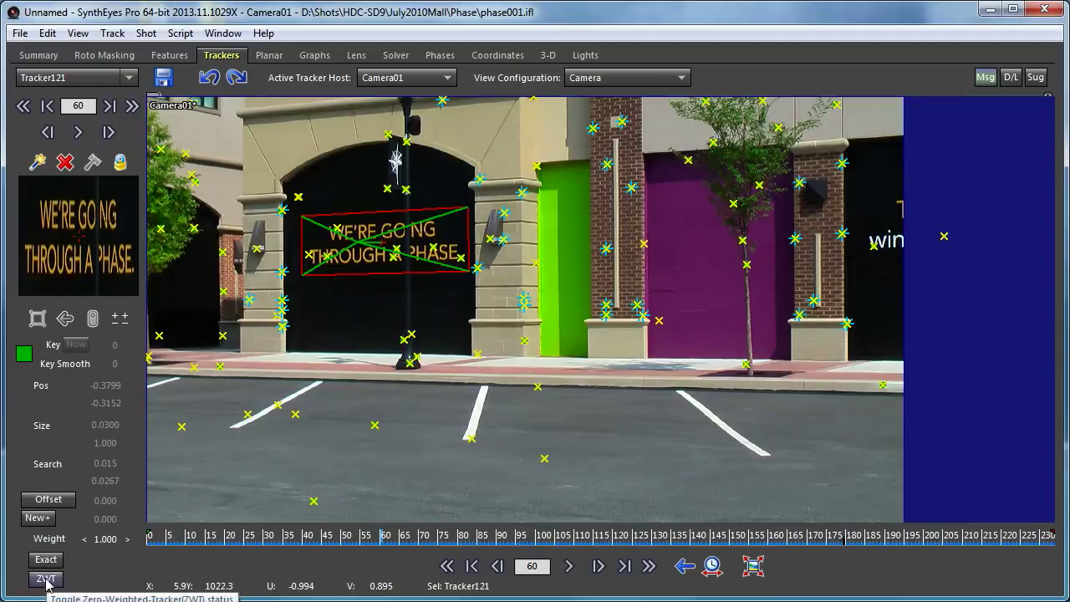
# Switch to the Quad layout and mark Tracker121 as zero-weighted (ZWT)
pyautogui.click(602, 78)
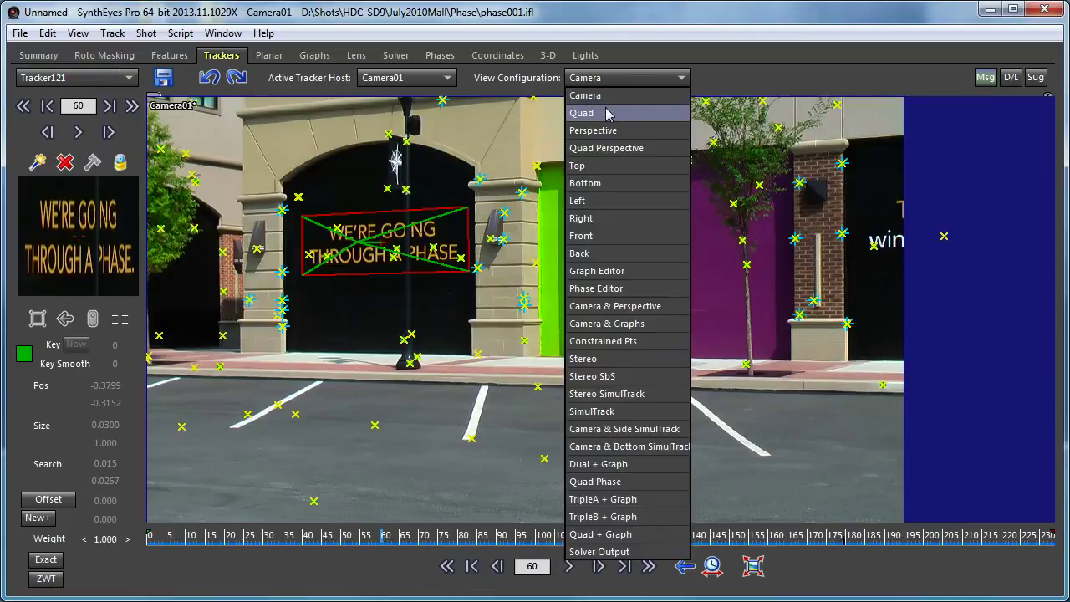
pyautogui.click(607, 113)
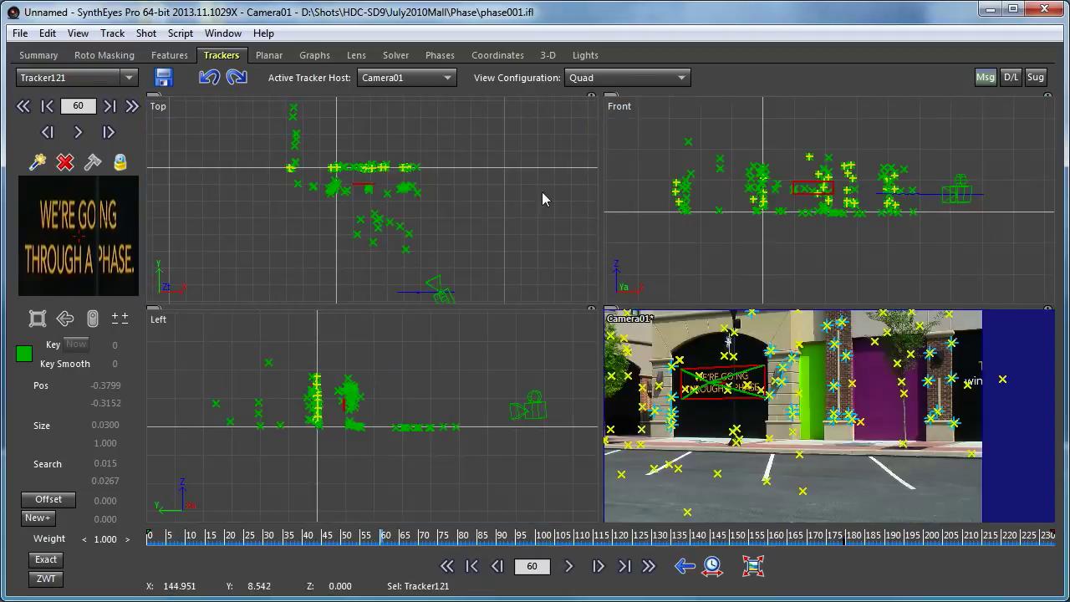
pyautogui.click(46, 579)
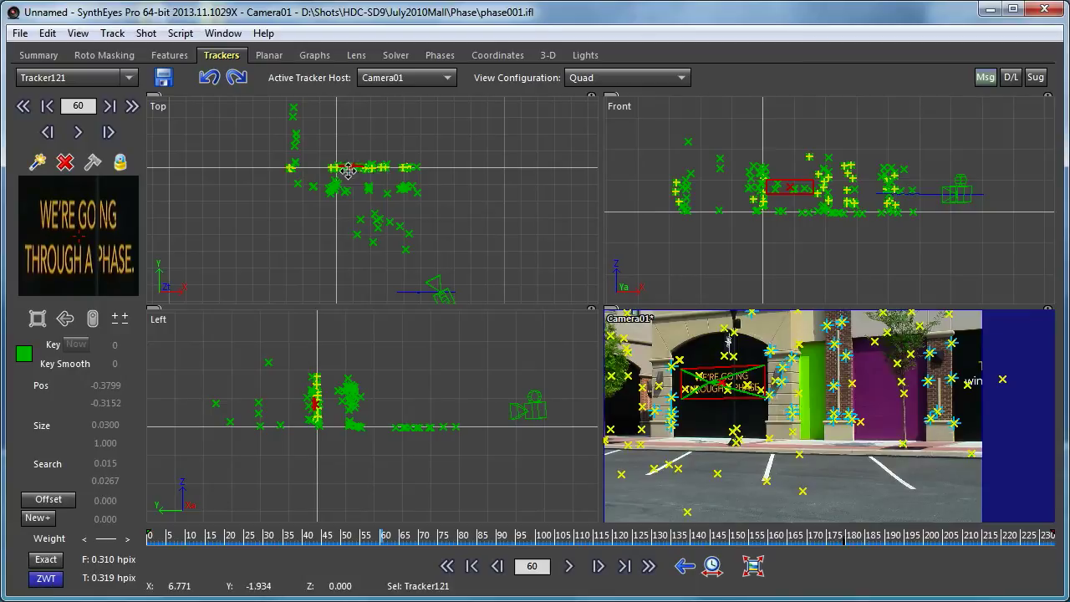
pyautogui.scroll(5, 350, 171)
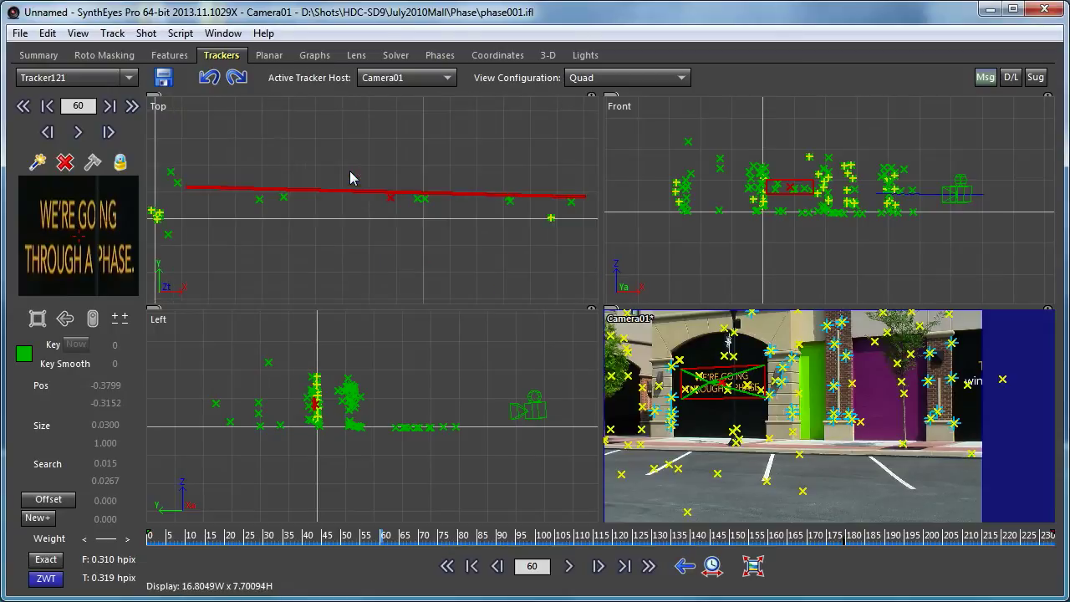
pyautogui.scroll(-2, 417, 201)
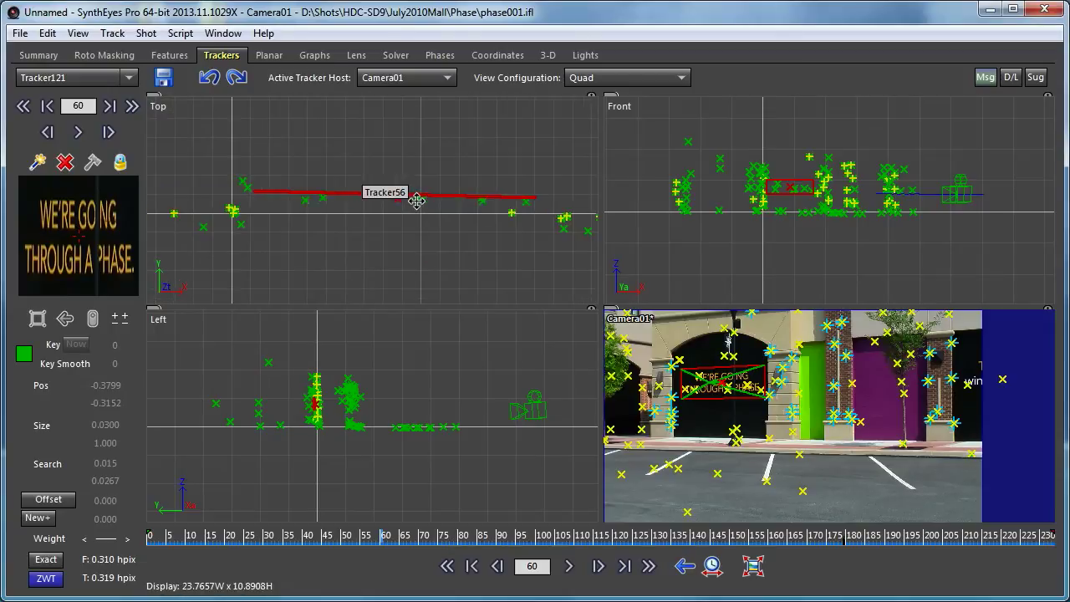
pyautogui.moveTo(288, 548); pyautogui.dragTo(733, 566)
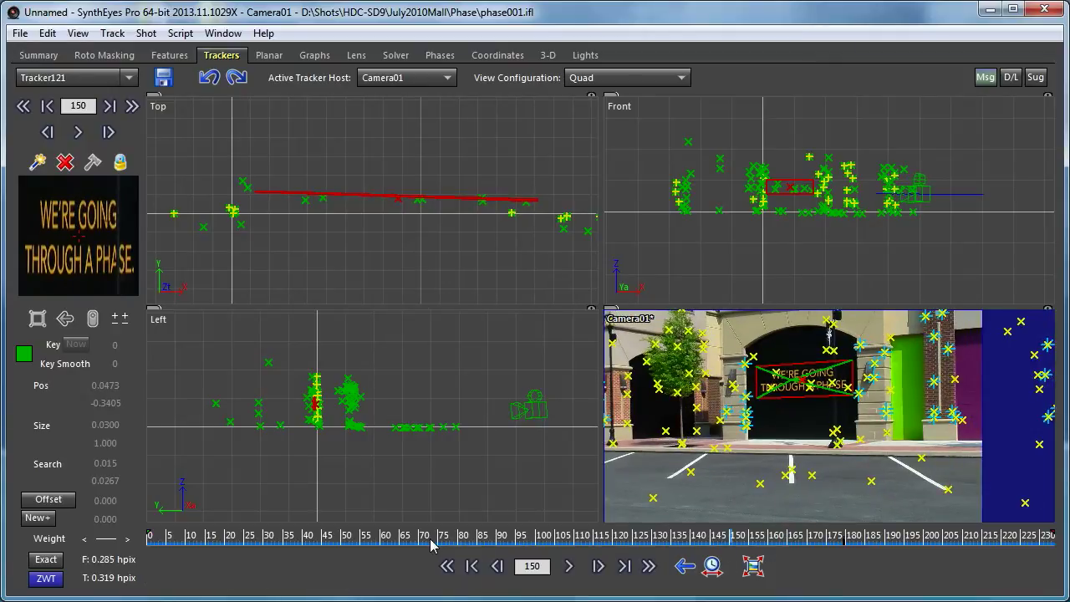
pyautogui.moveTo(327, 540); pyautogui.dragTo(211, 541)
pyautogui.moveTo(149, 536); pyautogui.dragTo(257, 536)
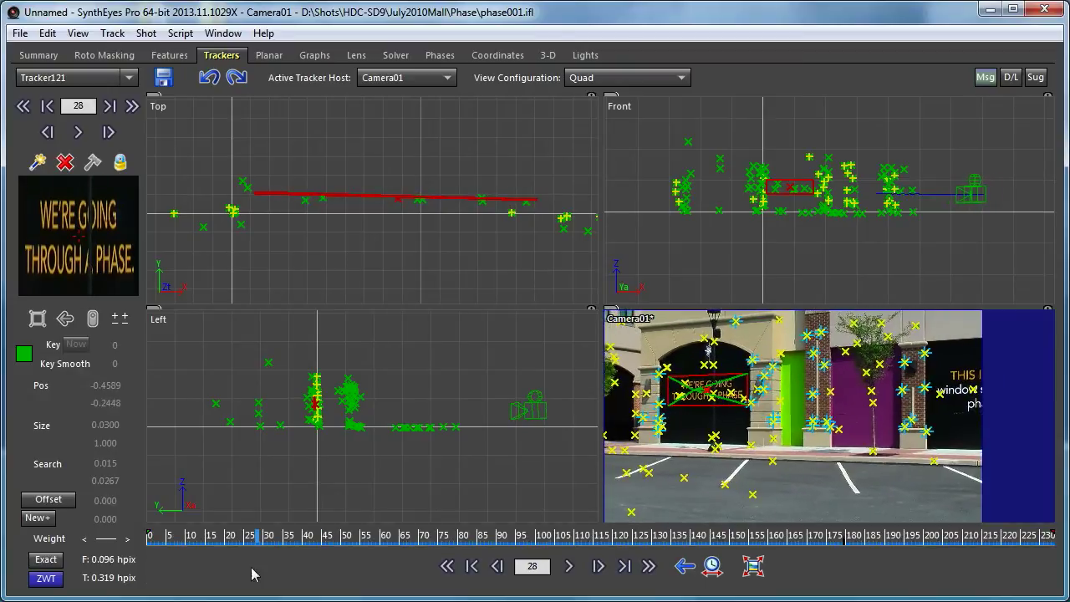
pyautogui.scroll(-3, 415, 256)
pyautogui.moveTo(406, 256); pyautogui.dragTo(336, 111, button='middle')
pyautogui.scroll(-4, 336, 111)
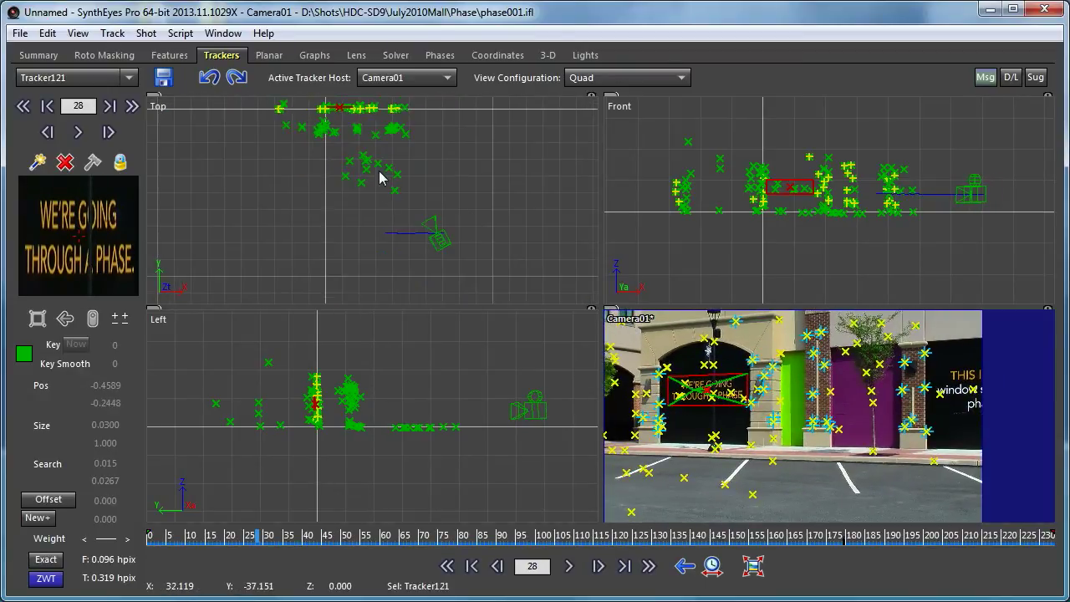
pyautogui.moveTo(303, 548)
pyautogui.mouseDown()
pyautogui.moveTo(856, 539)
pyautogui.moveTo(809, 542)
pyautogui.mouseUp()
pyautogui.moveTo(777, 595); pyautogui.dragTo(568, 577)
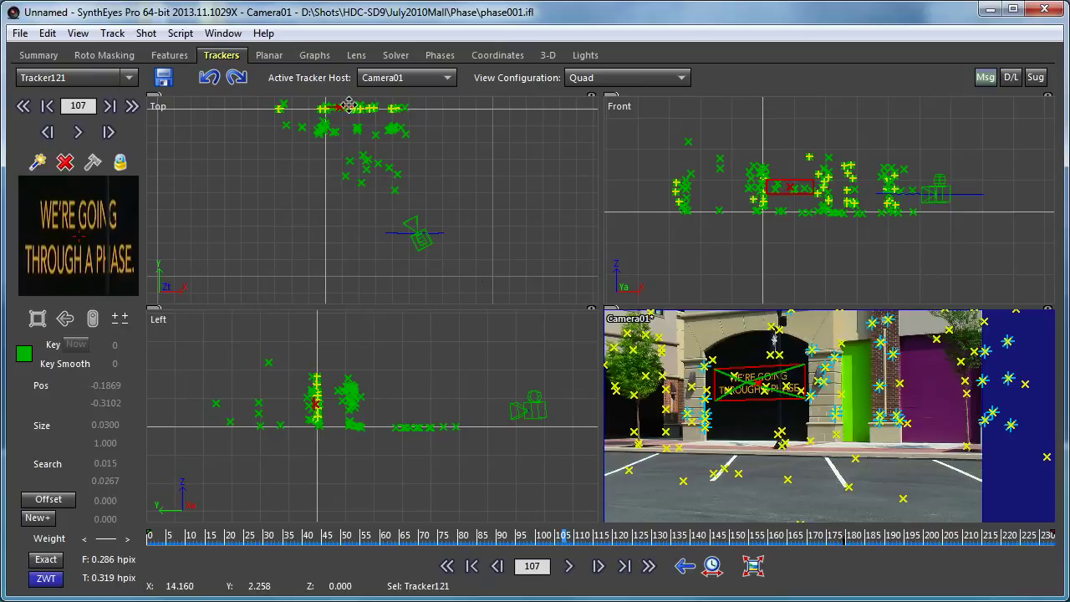
pyautogui.scroll(5, 347, 108)
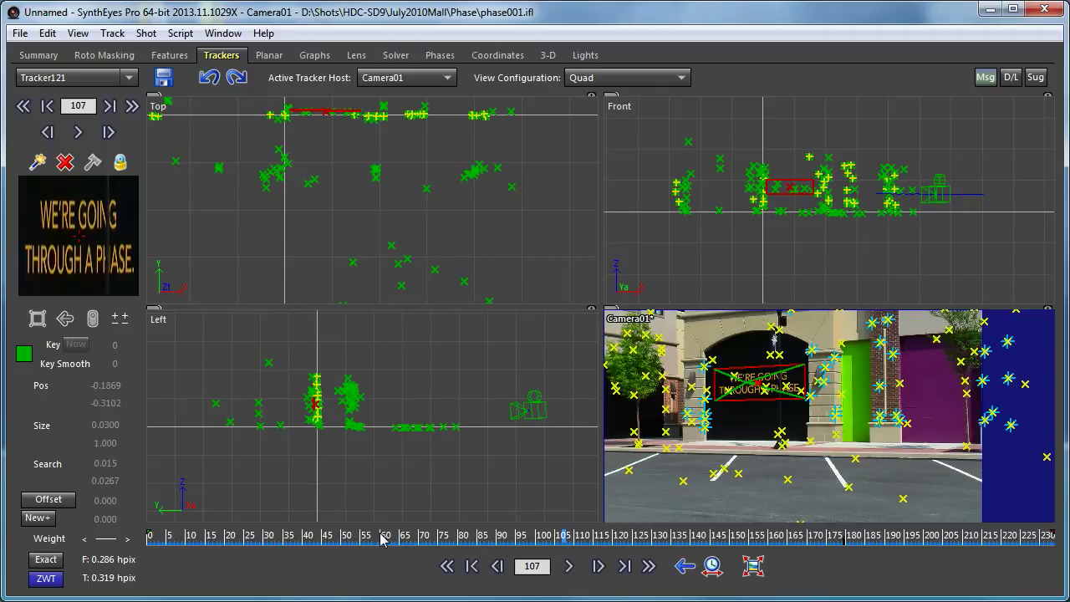
pyautogui.moveTo(380, 539); pyautogui.dragTo(165, 536)
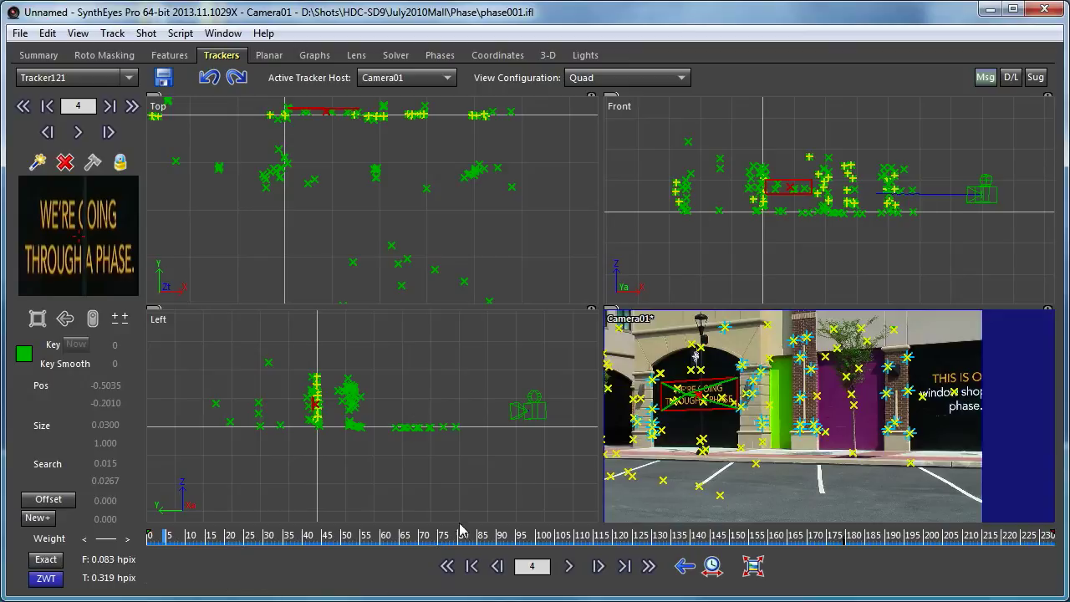
# Show the Planar Tracking tools panel from the Planar room over a single Camera view
pyautogui.click(585, 80)
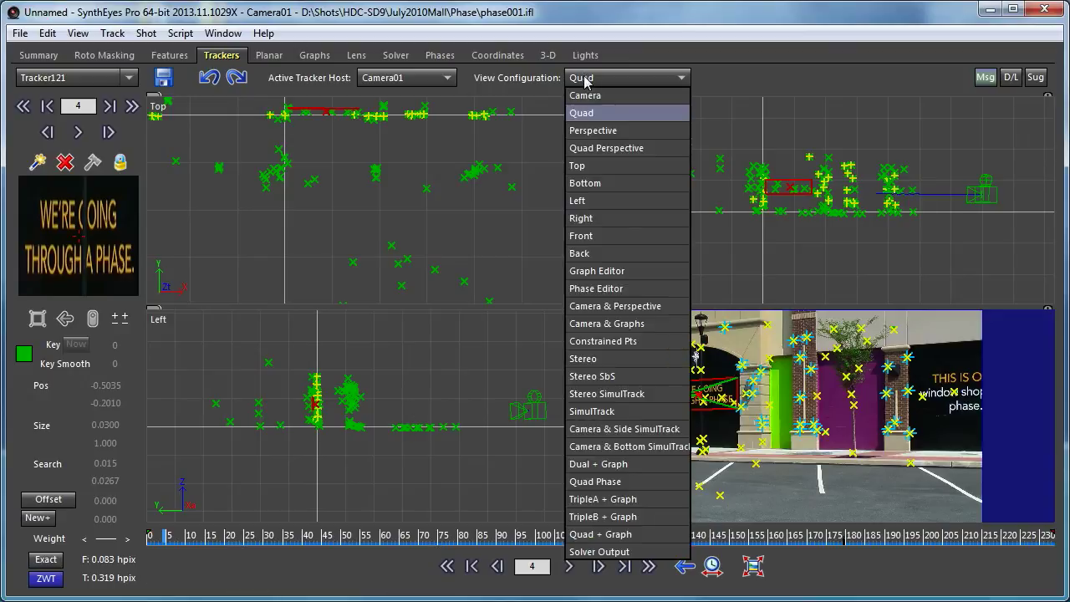
pyautogui.click(587, 95)
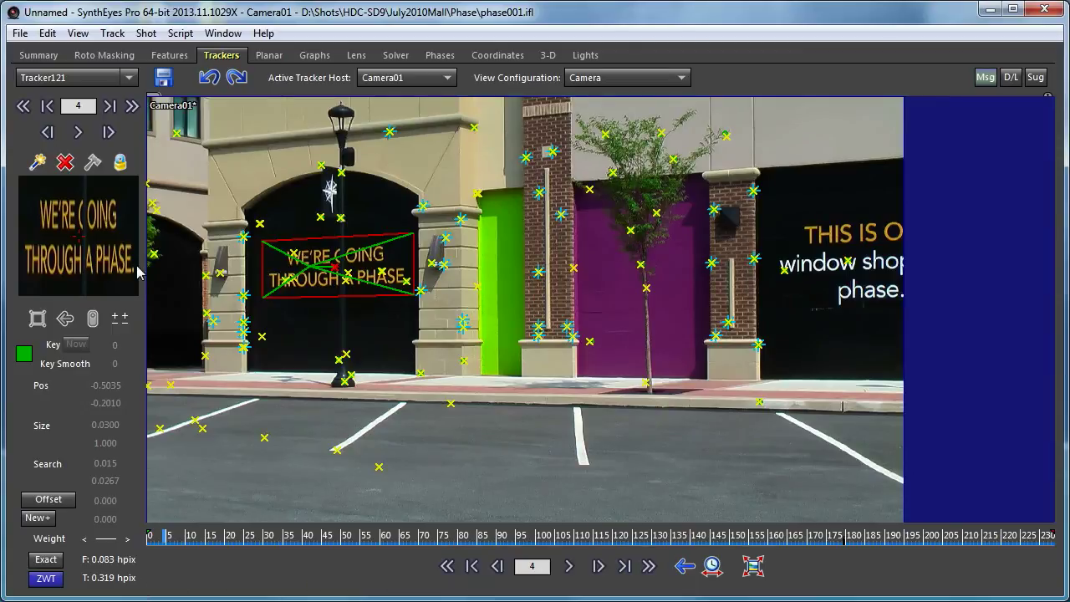
pyautogui.click(268, 55)
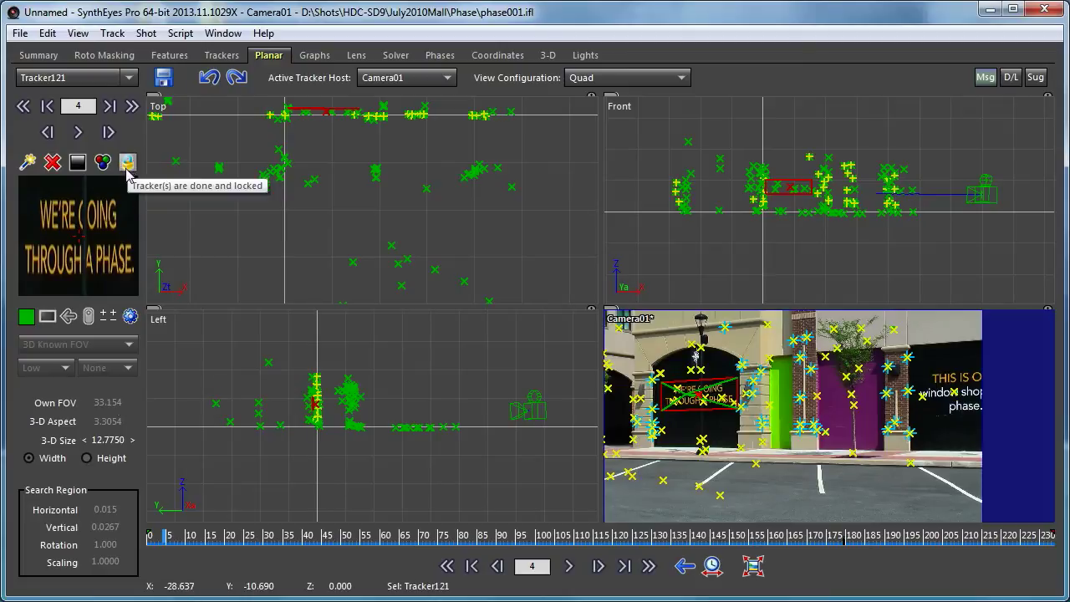
pyautogui.click(130, 316)
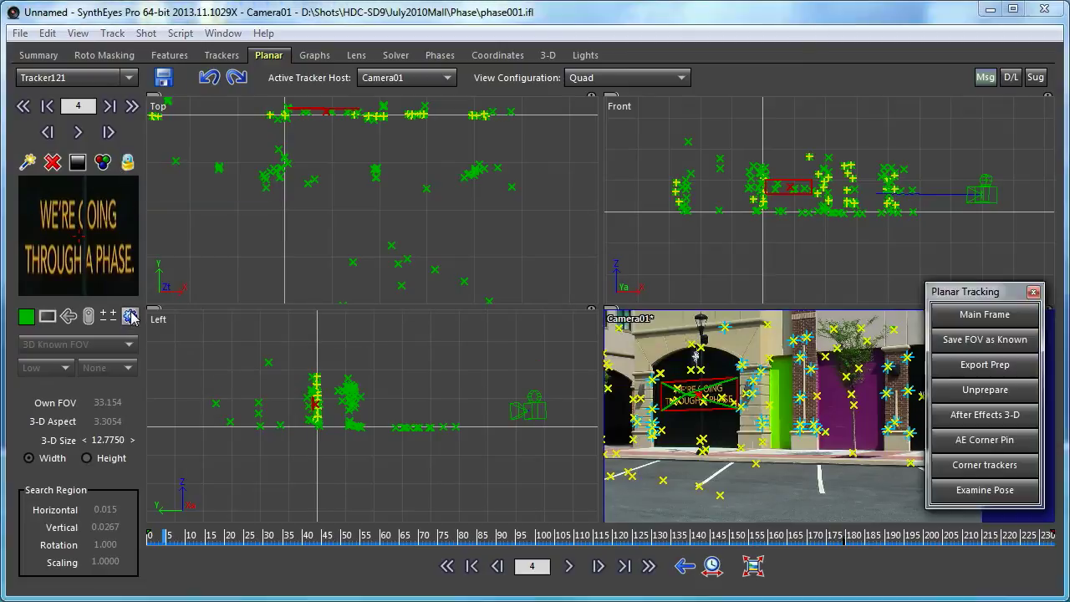
pyautogui.click(609, 77)
pyautogui.click(612, 95)
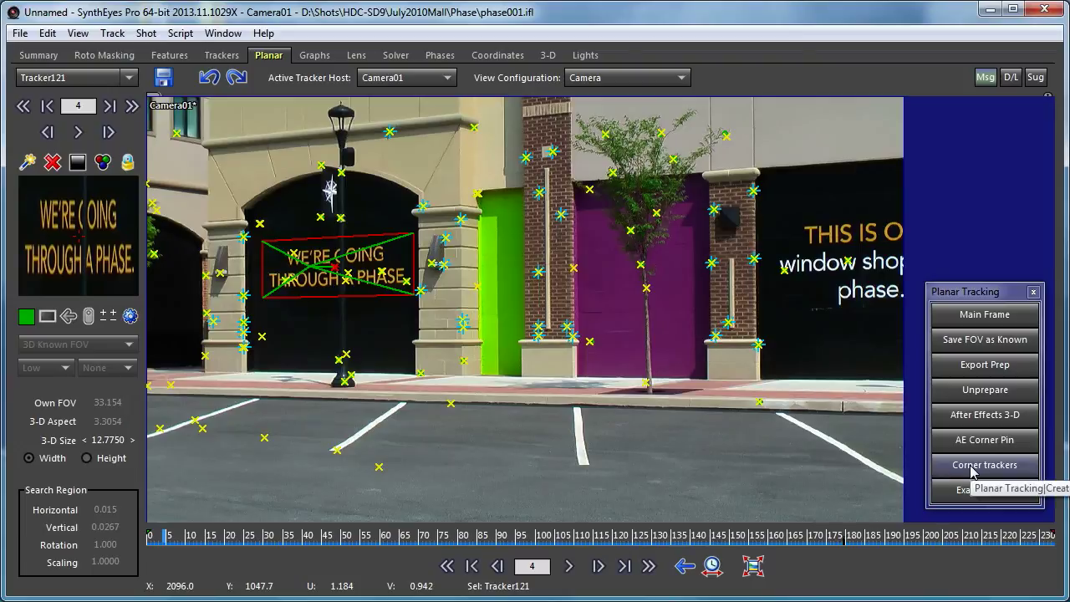
# Create corner trackers at the four corners of the sign's planar tracker
pyautogui.moveTo(967, 292); pyautogui.dragTo(522, 248)
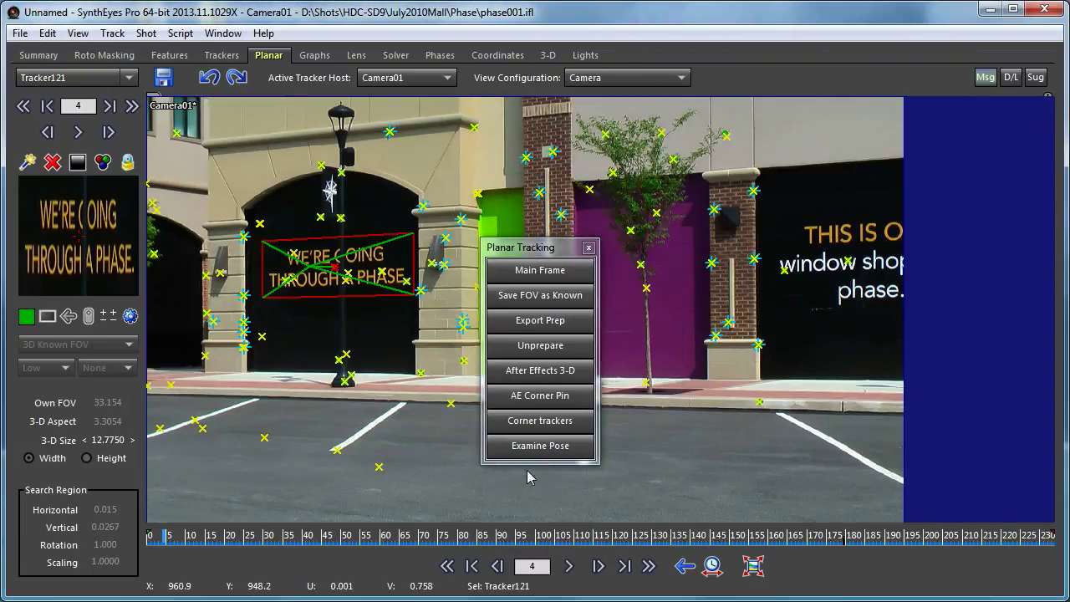
pyautogui.click(542, 422)
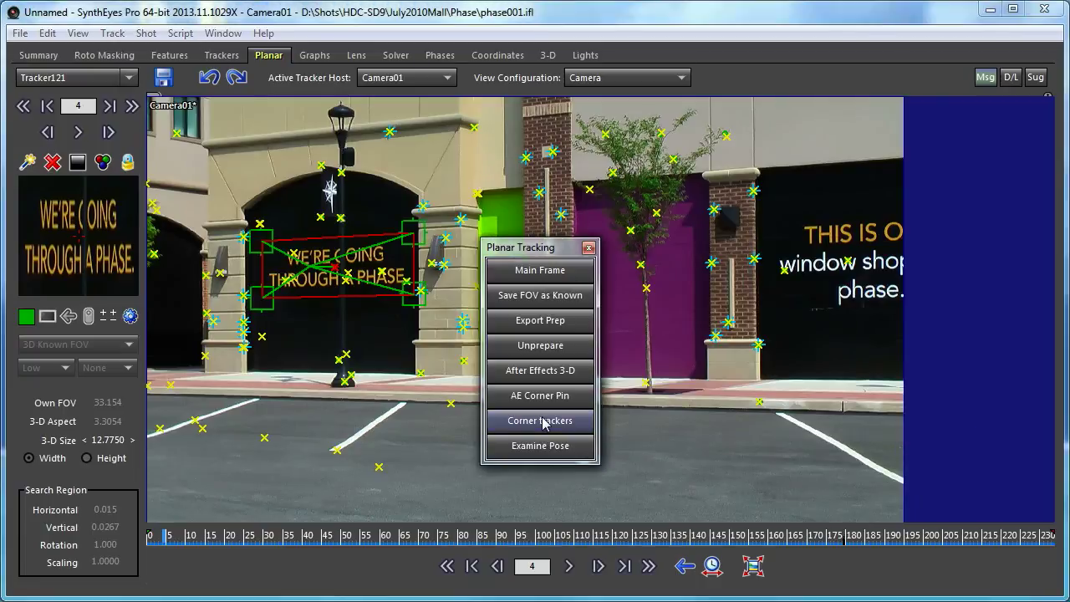
pyautogui.moveTo(562, 249); pyautogui.dragTo(1016, 292)
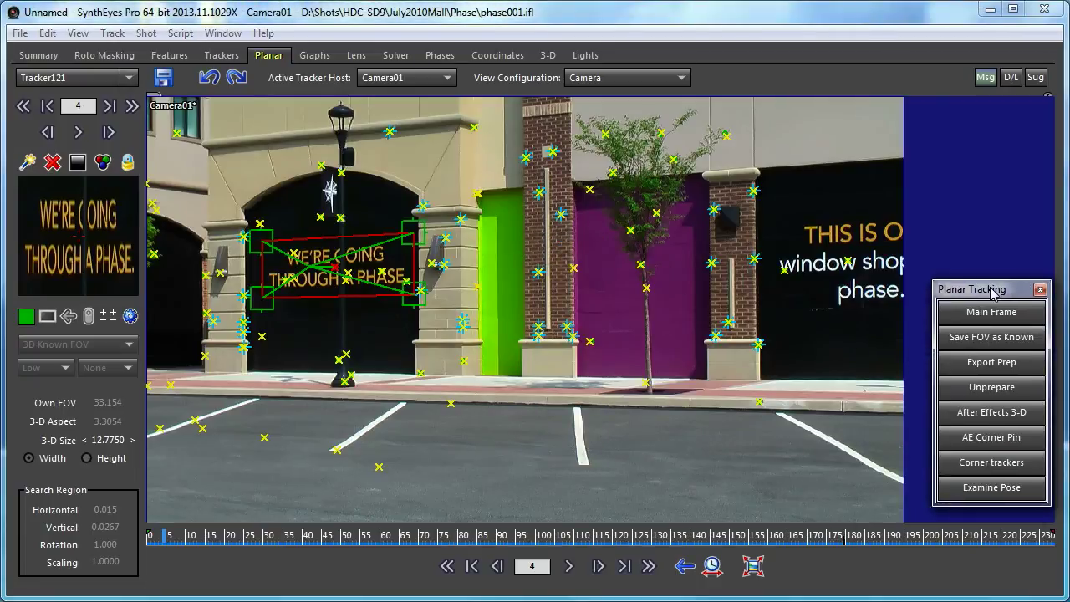
pyautogui.scroll(1, 329, 257)
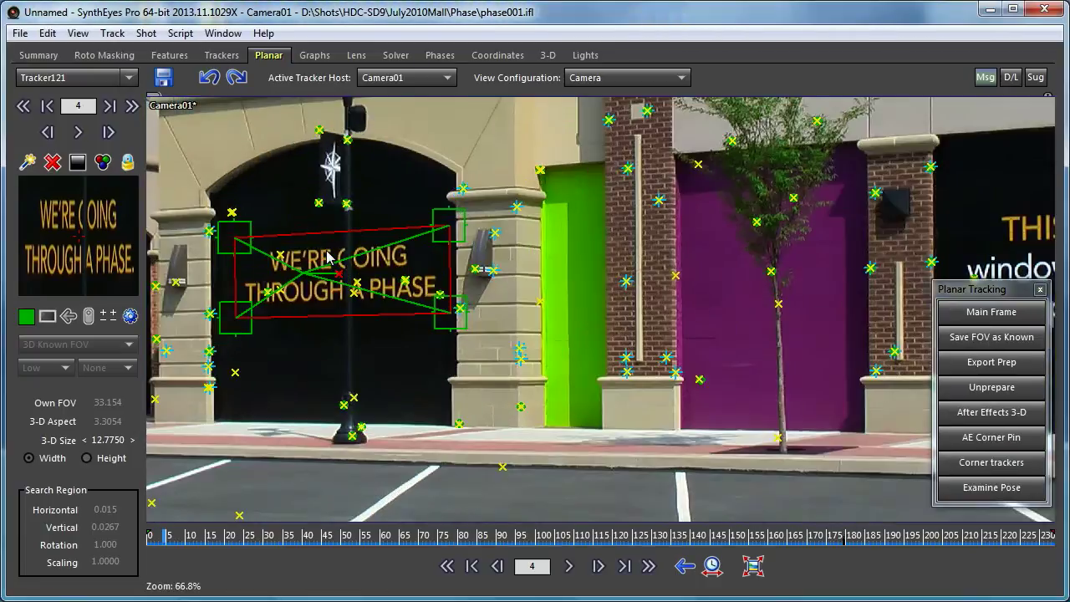
pyautogui.scroll(1, 328, 257)
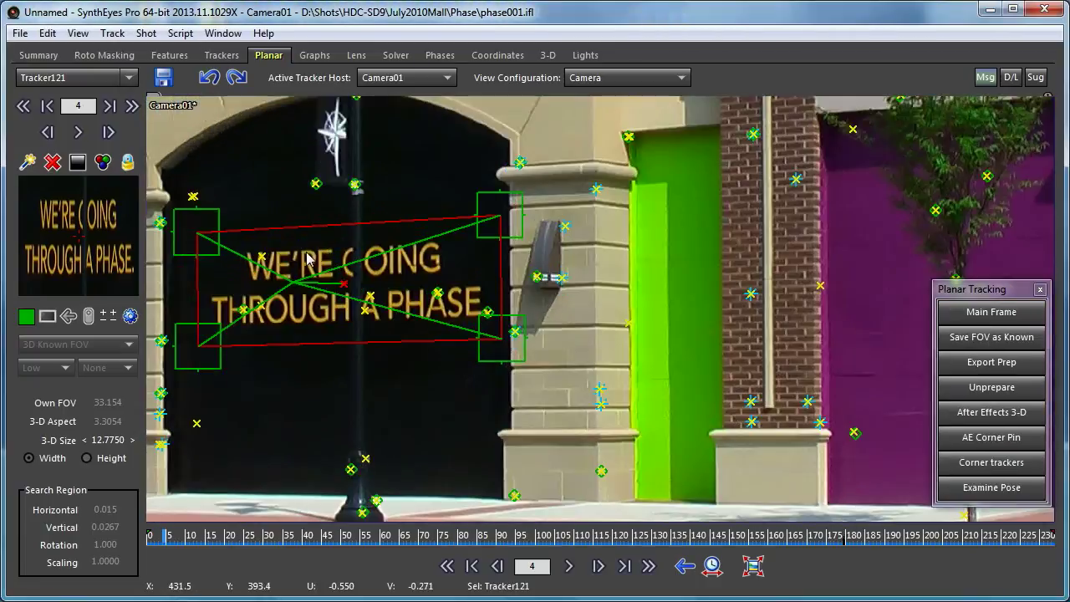
pyautogui.scroll(2, 309, 258)
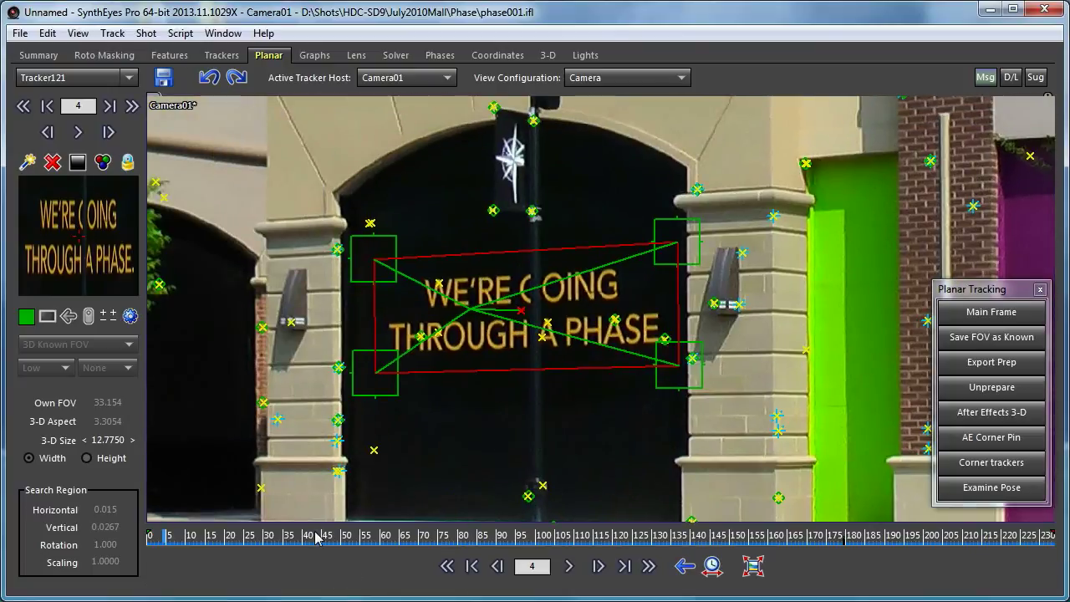
# Play the shot to check the corner trackers, then select Tracker121TL in the Trackers room
pyautogui.click(649, 566)
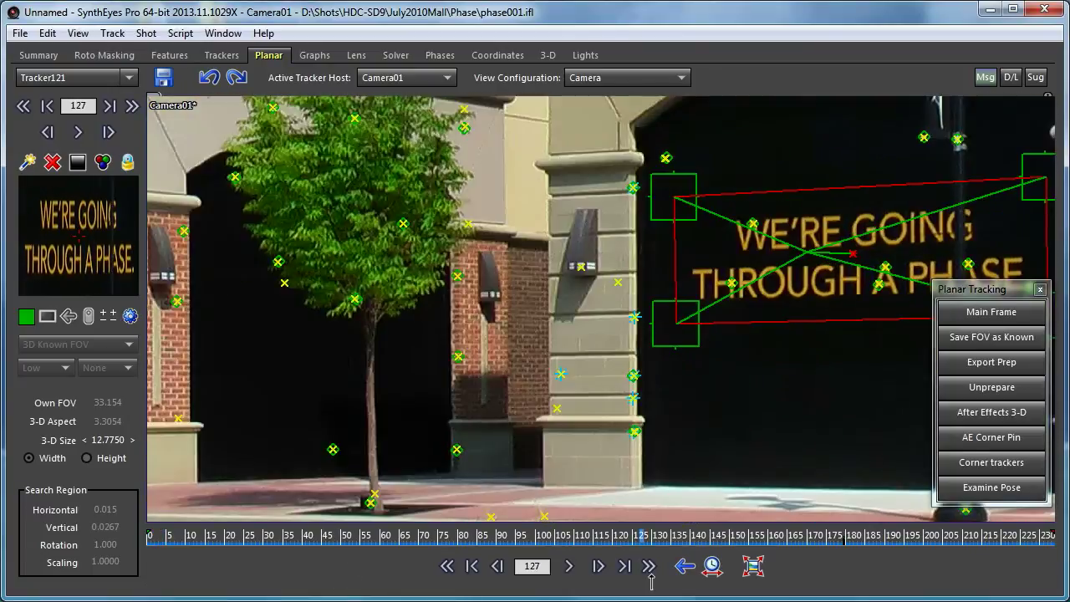
pyautogui.click(447, 566)
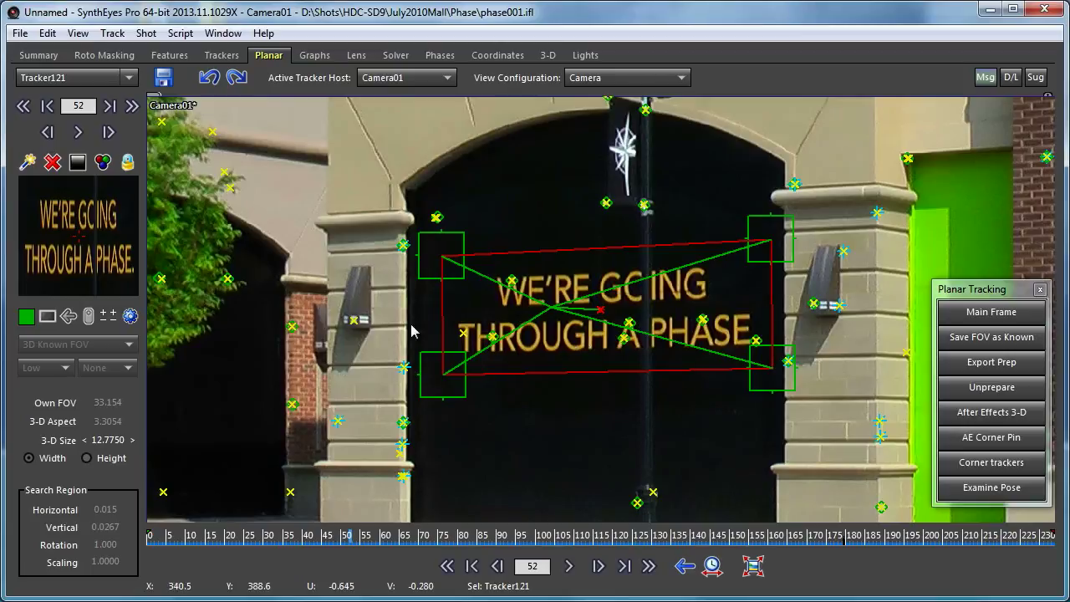
pyautogui.click(221, 55)
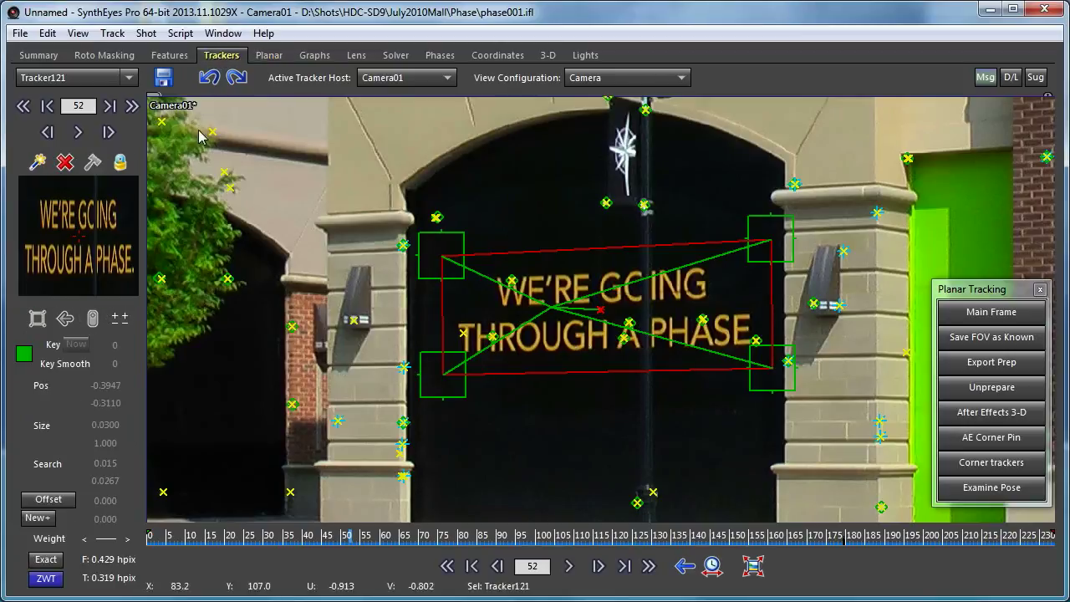
pyautogui.click(444, 241)
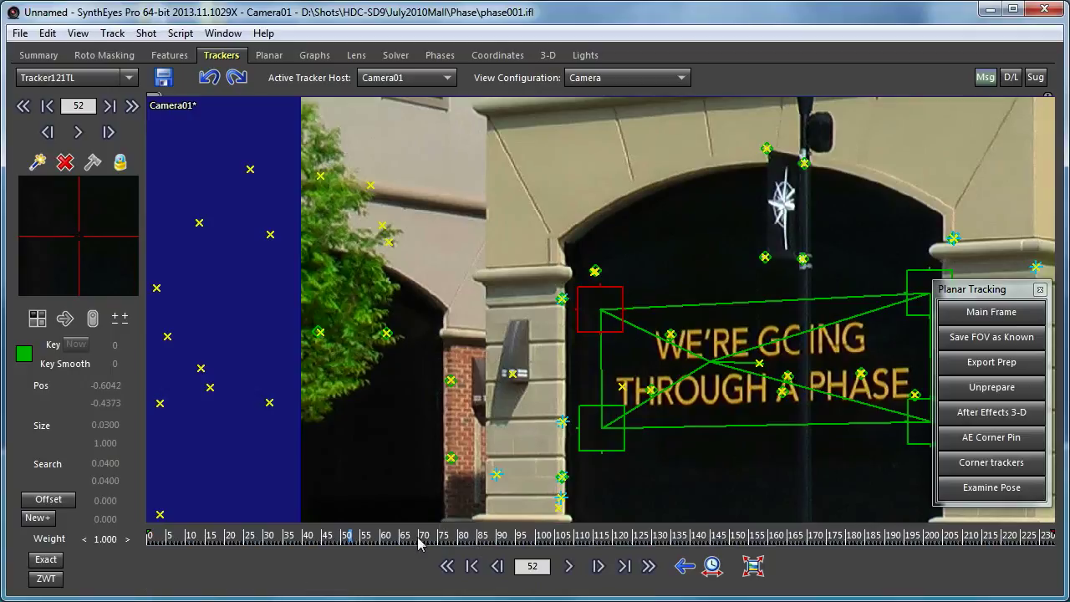
# Run a Refine solve including the corner trackers, reaching 0.8012 hpix error and 33.056° FOV
pyautogui.click(396, 56)
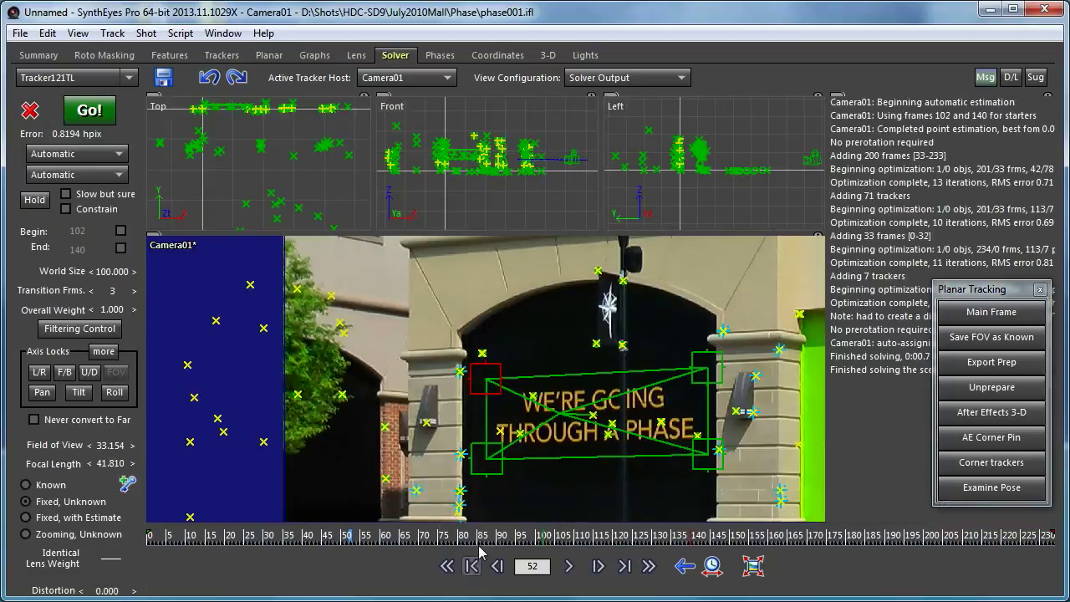
pyautogui.click(92, 155)
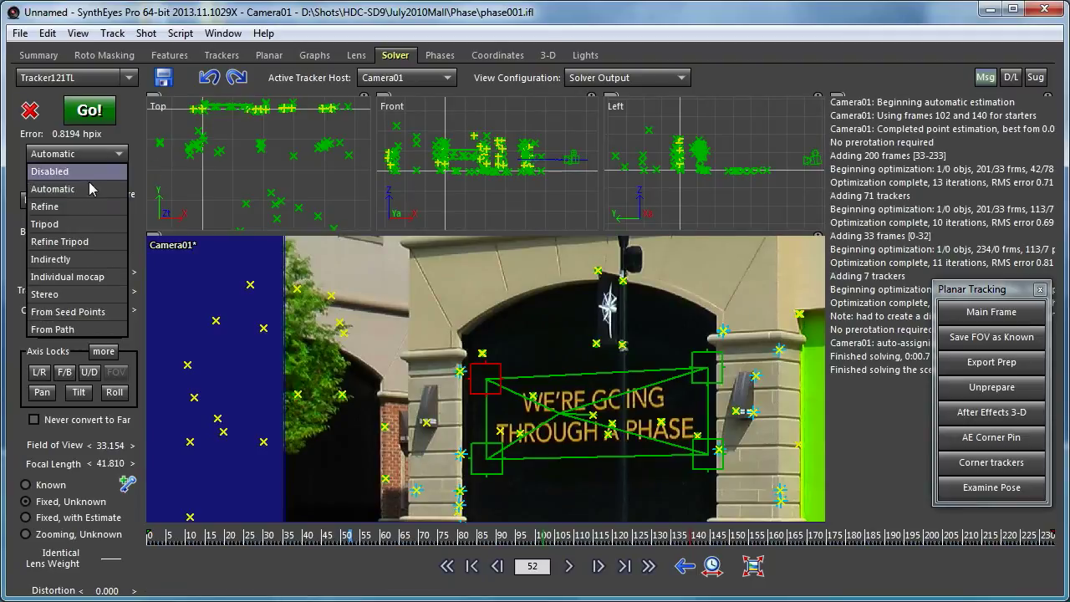
pyautogui.click(75, 205)
pyautogui.click(88, 117)
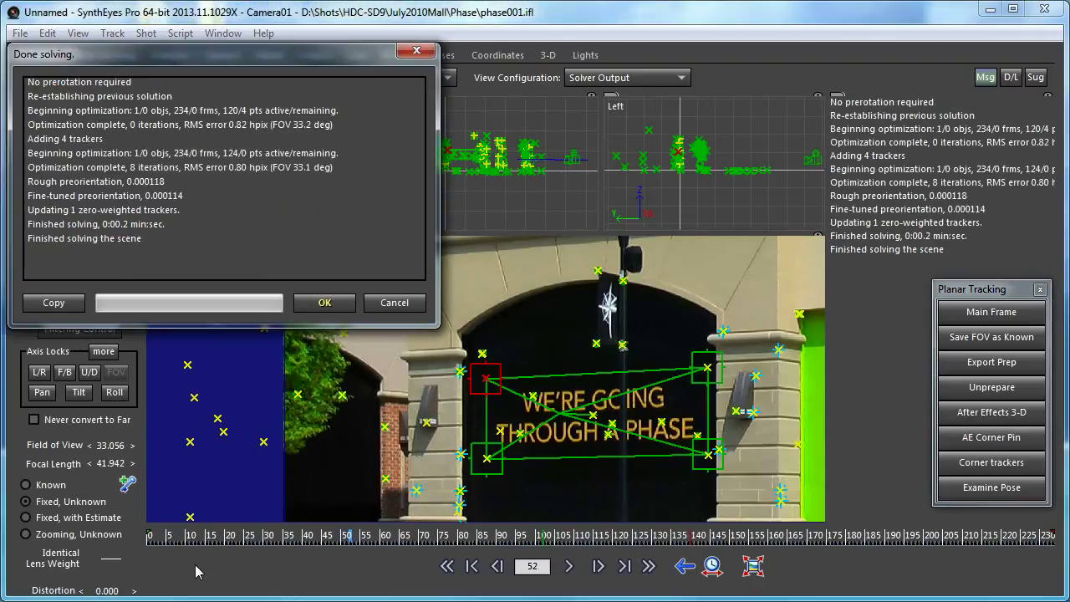
pyautogui.click(308, 303)
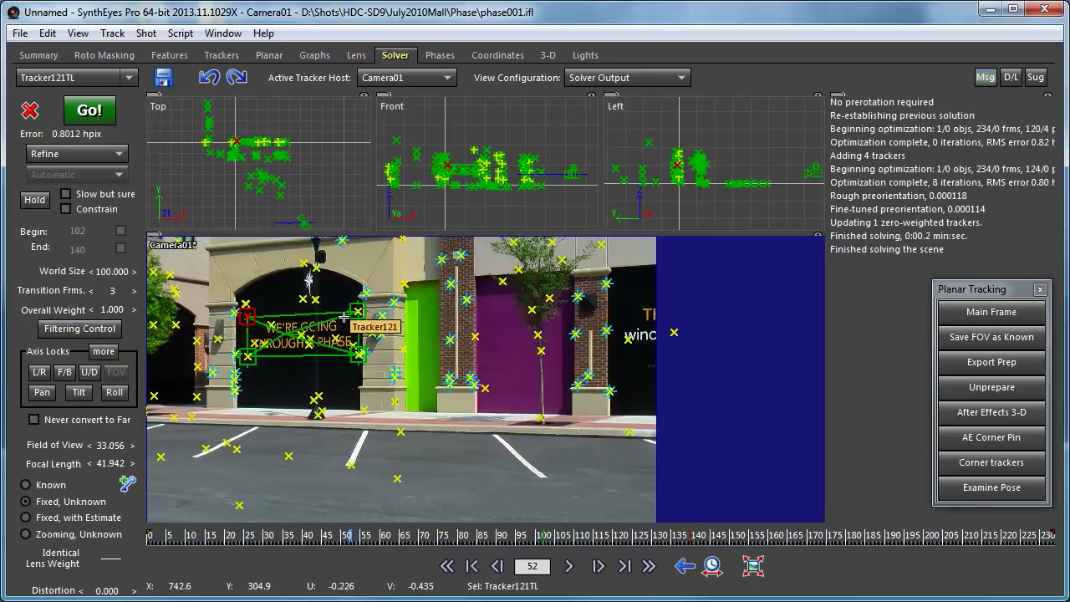